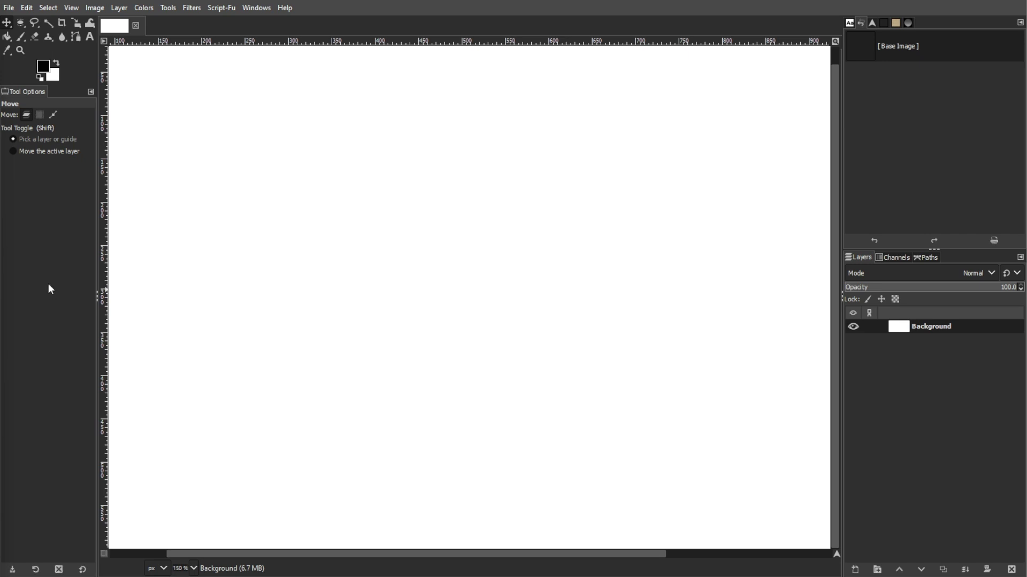
Step: Bucket-fill the blank Background layer entirely with the Wood pattern
click(9, 7)
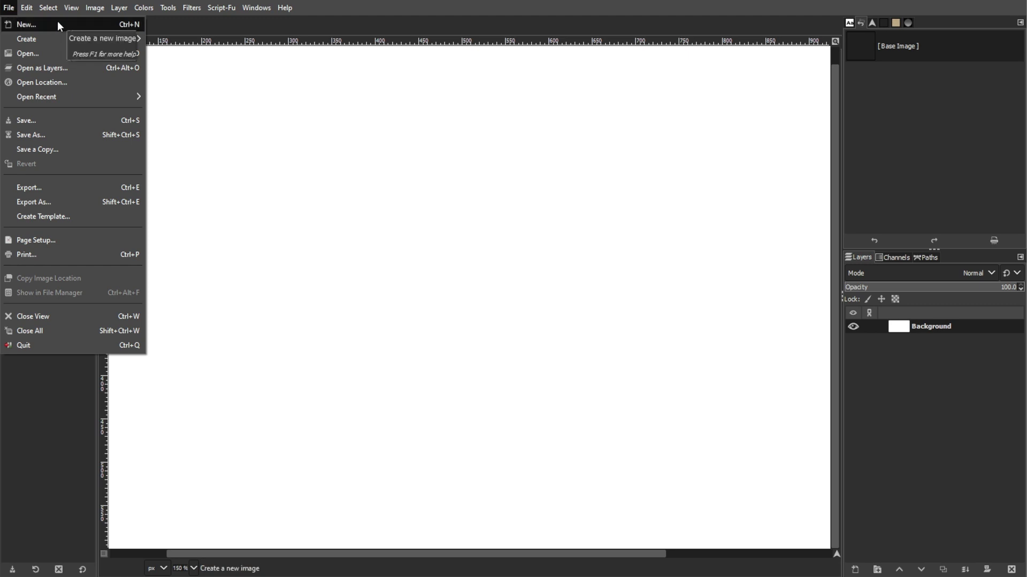
click(50, 409)
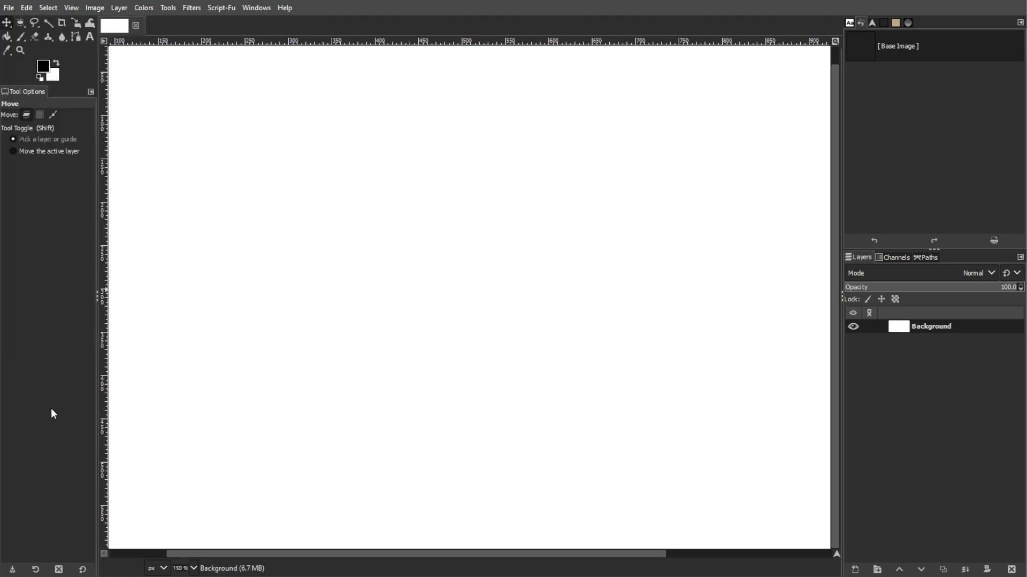
click(10, 38)
click(33, 178)
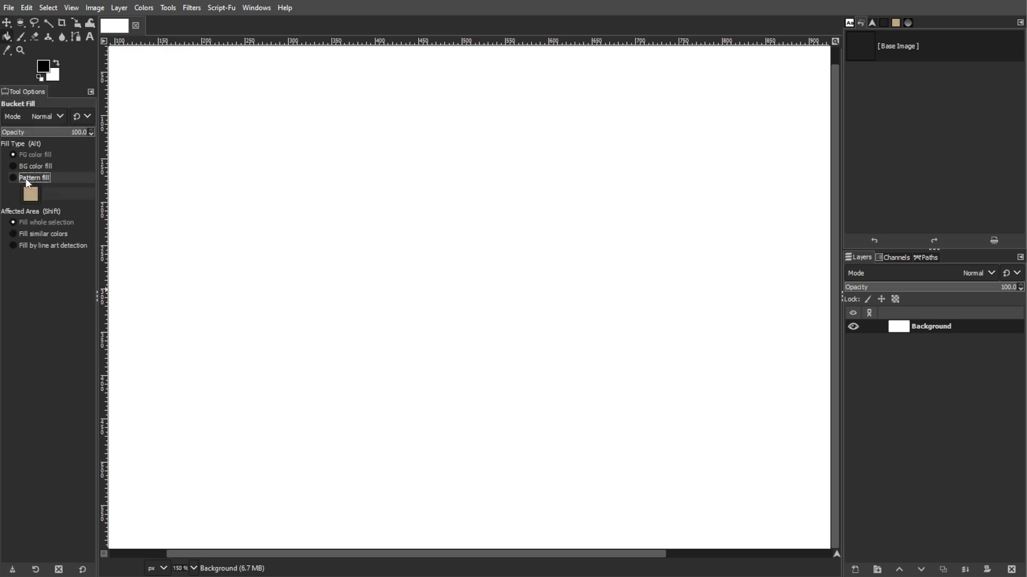
click(395, 214)
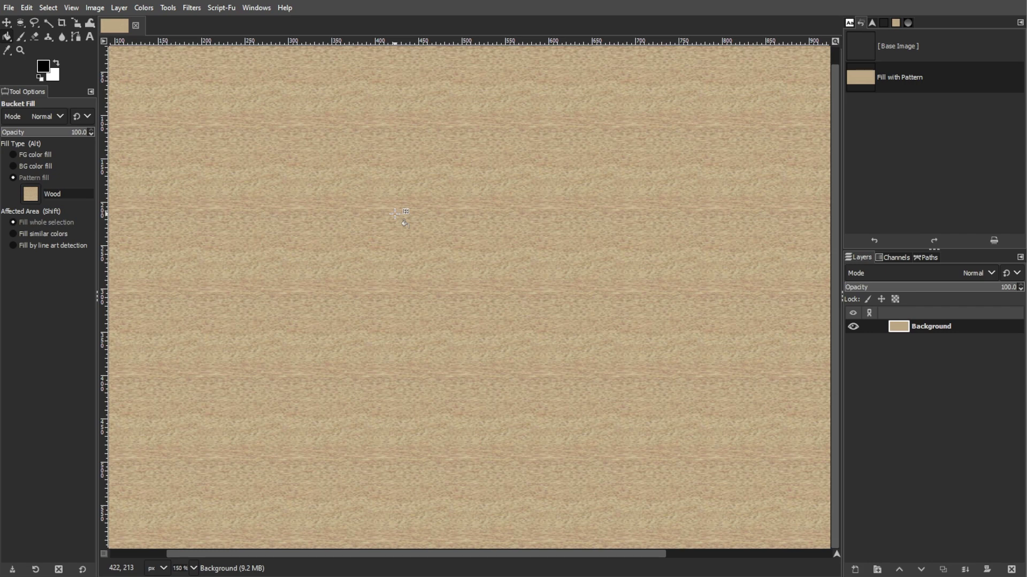
ctrl+scroll(395, 214, down, 1)
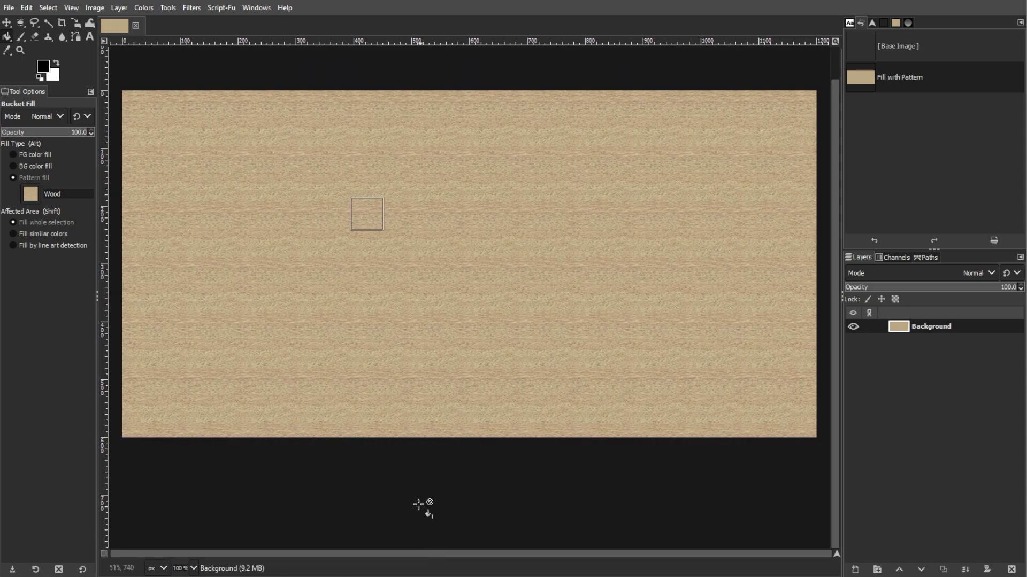
ctrl+scroll(418, 505, up, 1)
scroll(415, 356, up, 2)
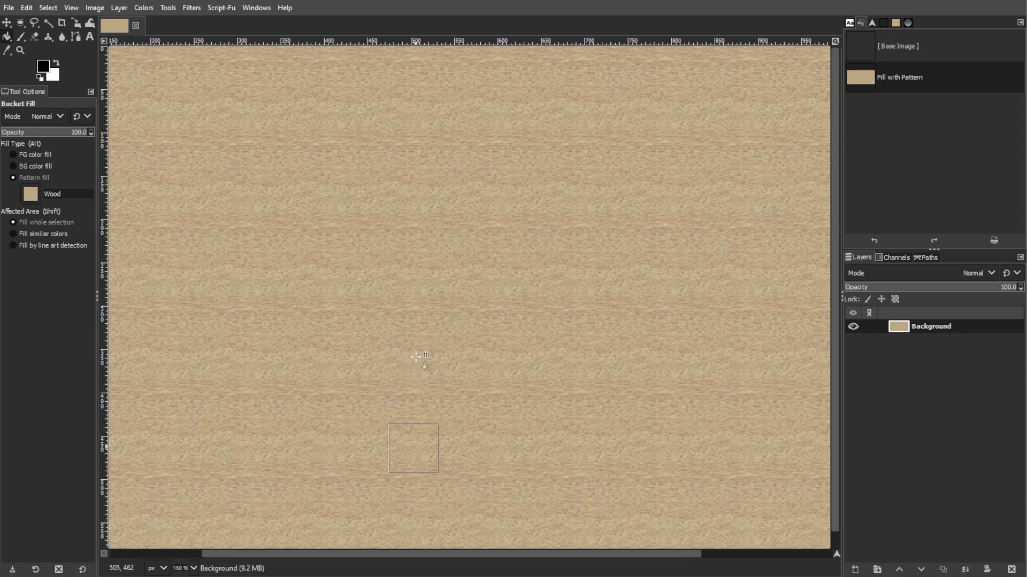
Step: Create a new transparent 1200×600 layer named 'Sticker'
click(855, 569)
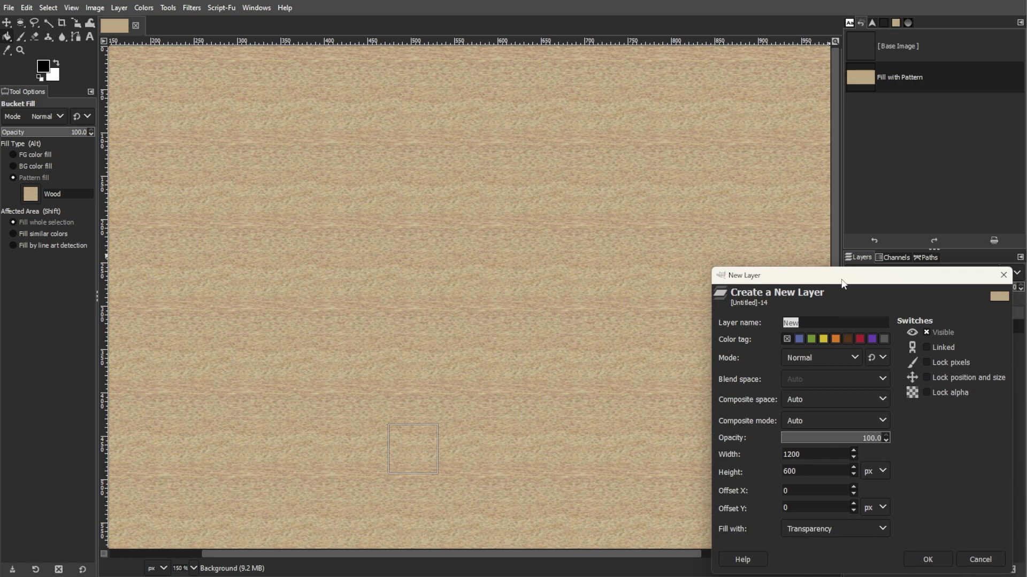
drag(842, 283, 555, 99)
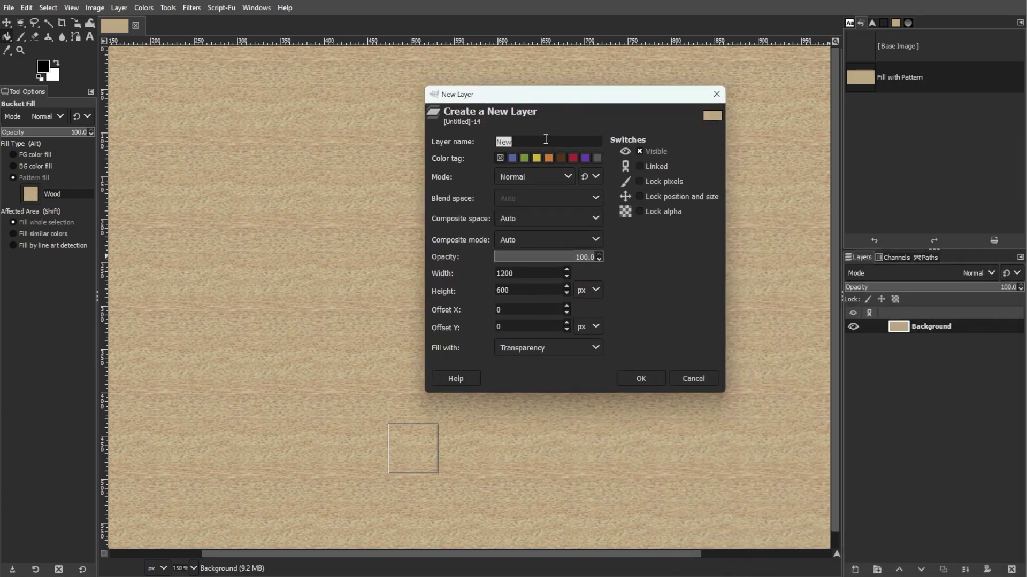
click(563, 350)
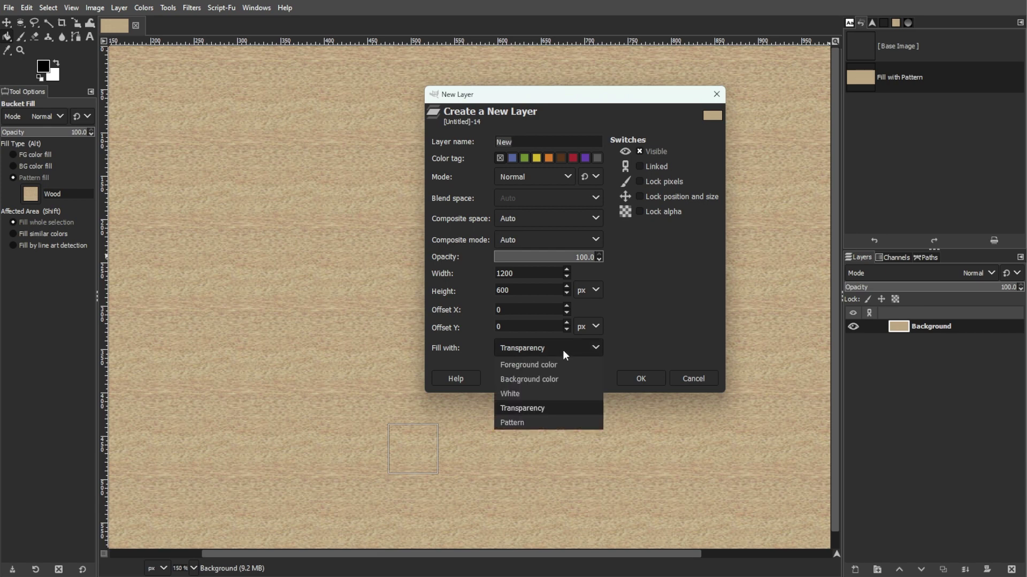
click(563, 350)
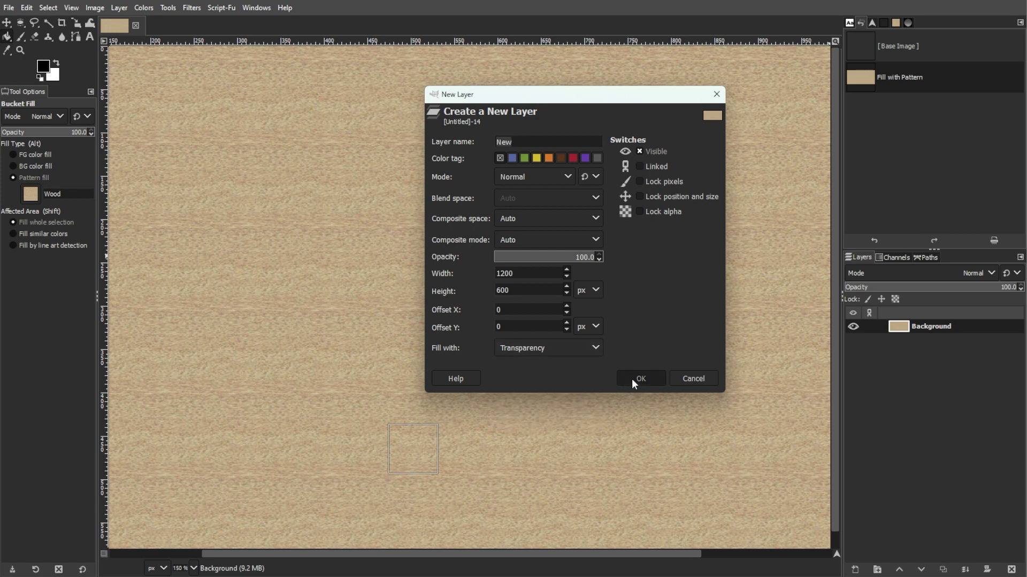
click(516, 141)
key(BackSpace)
key(BackSpace)
key(BackSpace)
text(Sticker)
key(Return)
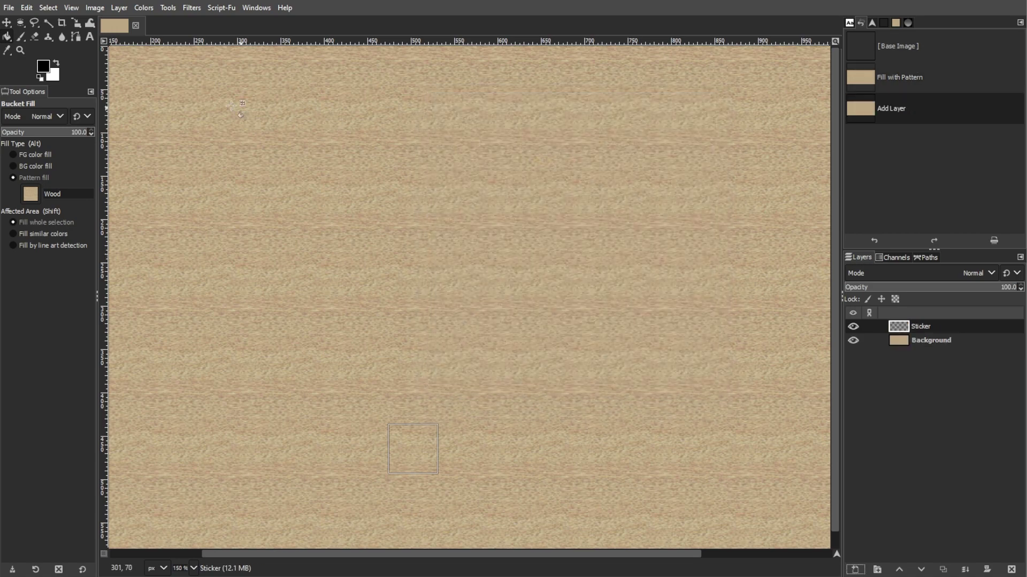
Step: Draw a circular ellipse selection about 460 px wide near the canvas centre
click(21, 22)
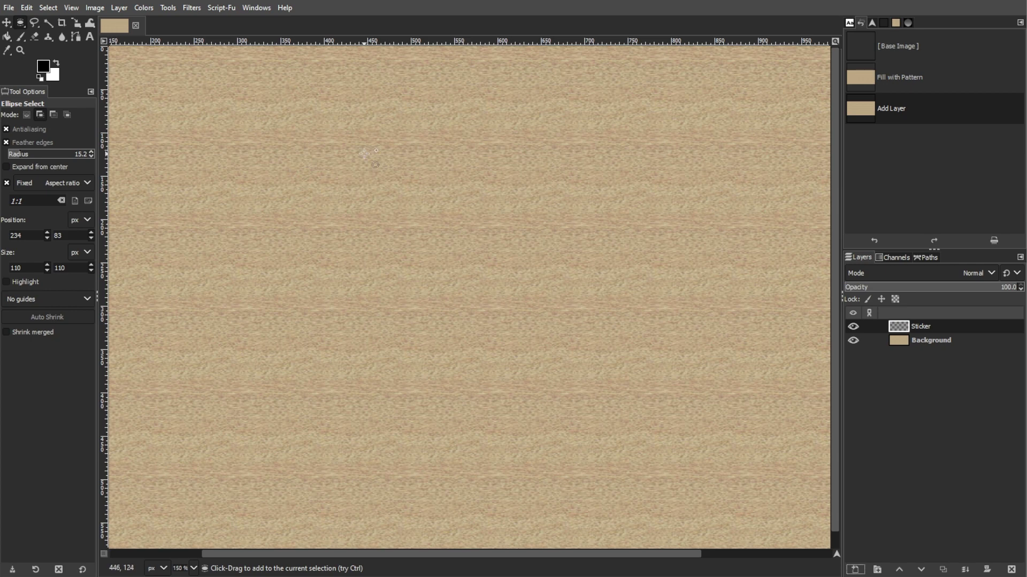
drag(280, 144, 685, 548)
drag(620, 395, 594, 346)
click(594, 347)
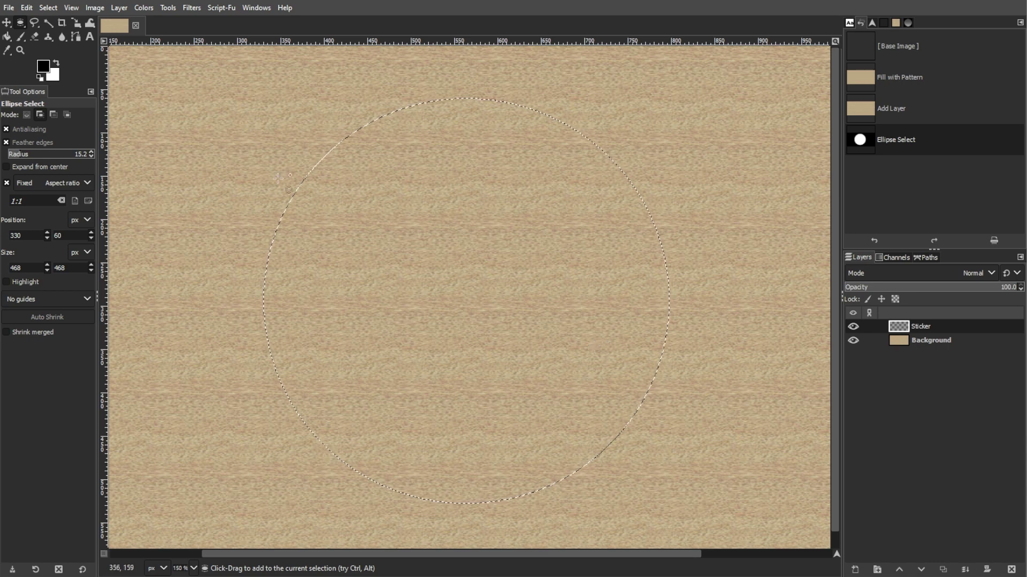
Step: Fill the circular selection with the white background colour
click(26, 7)
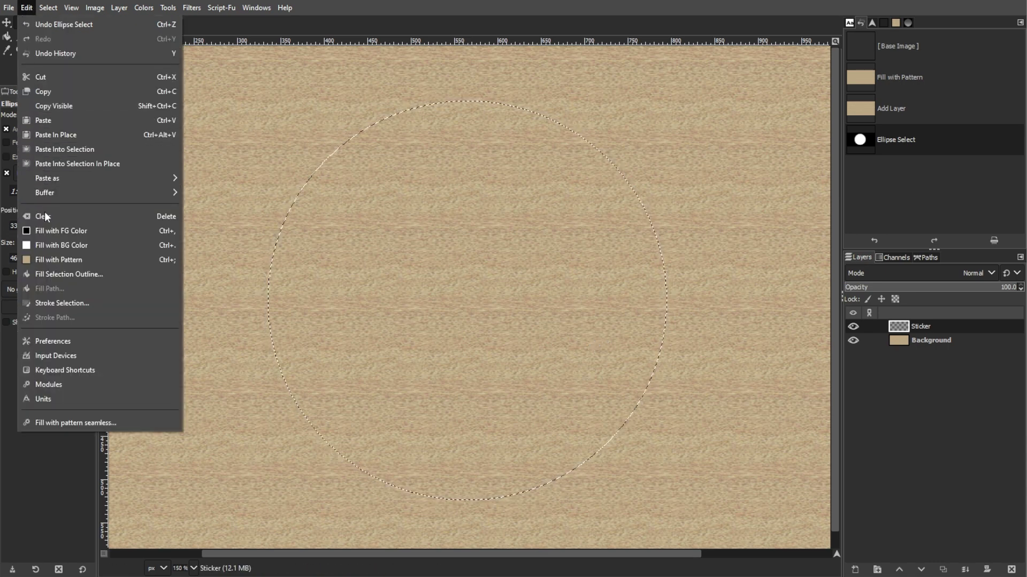
click(49, 241)
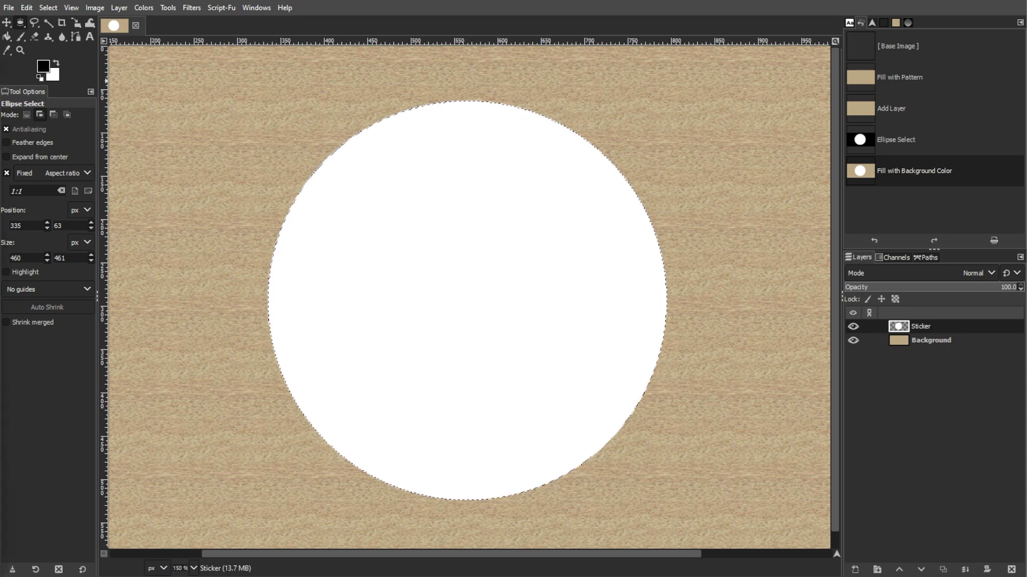
click(52, 8)
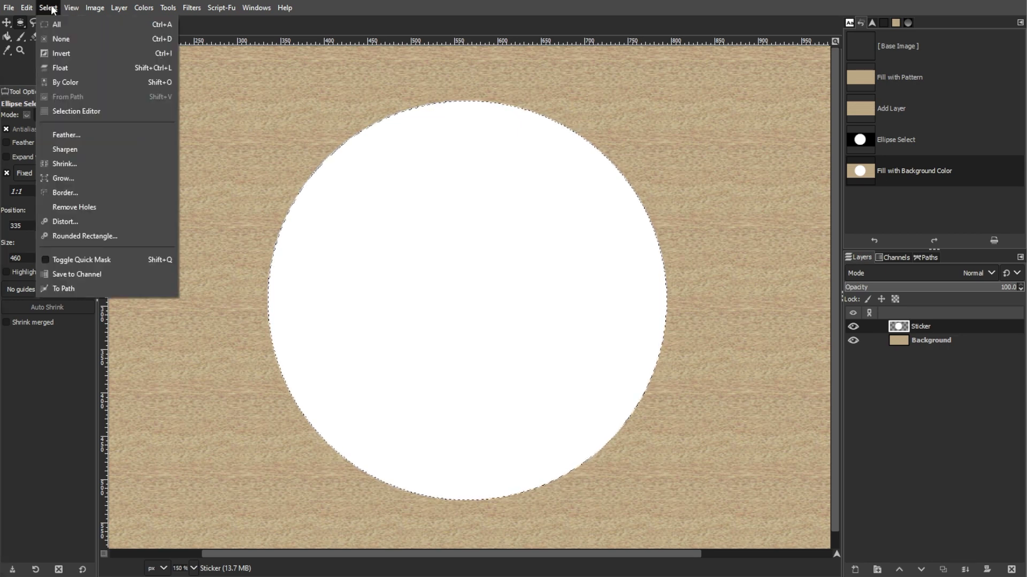
Step: Shrink the circle selection by 30 px
click(75, 164)
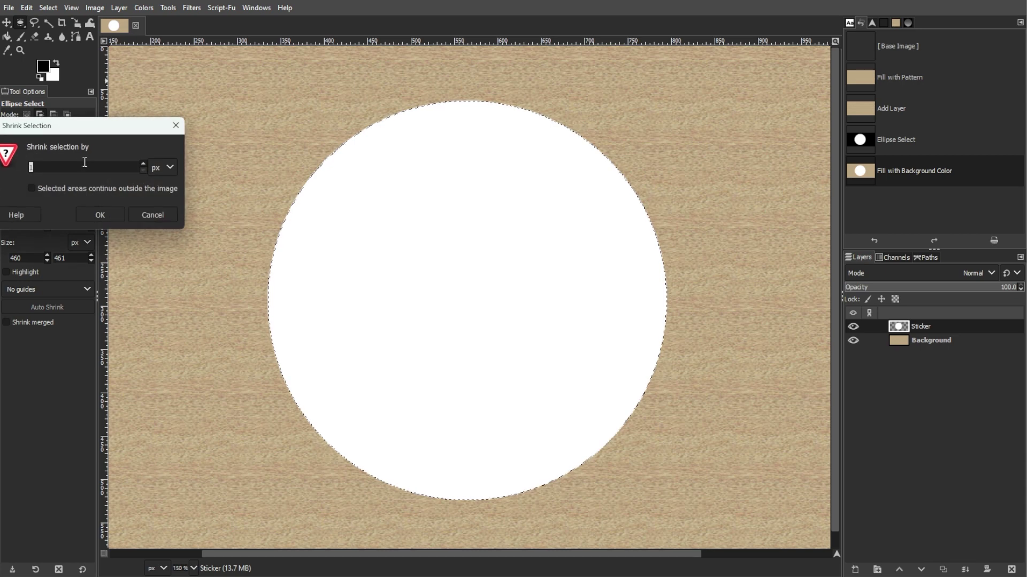
drag(103, 129, 294, 136)
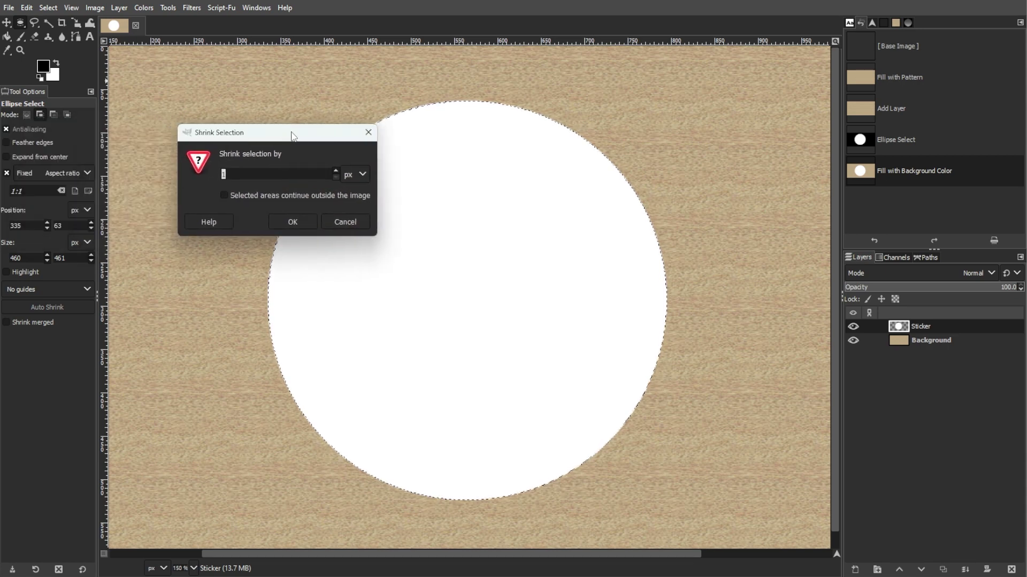
text(30)
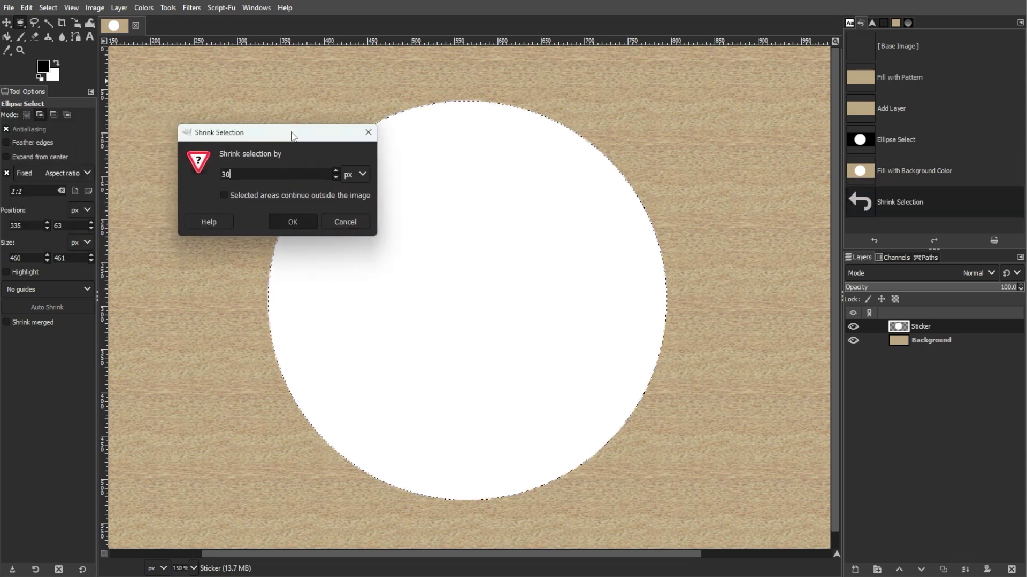
key(Return)
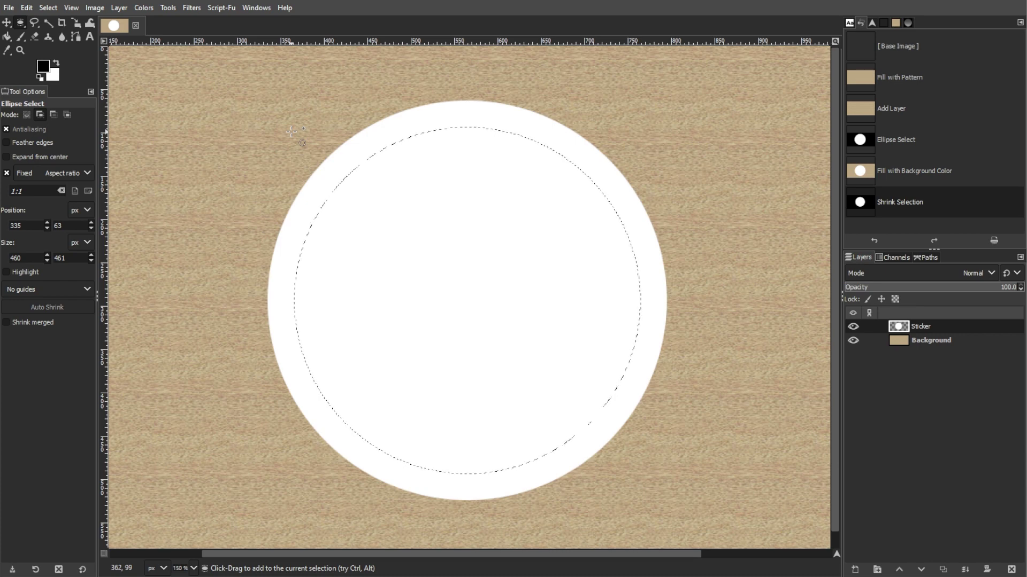
Step: Turn the shrunken selection into an 8 px smooth border
click(49, 7)
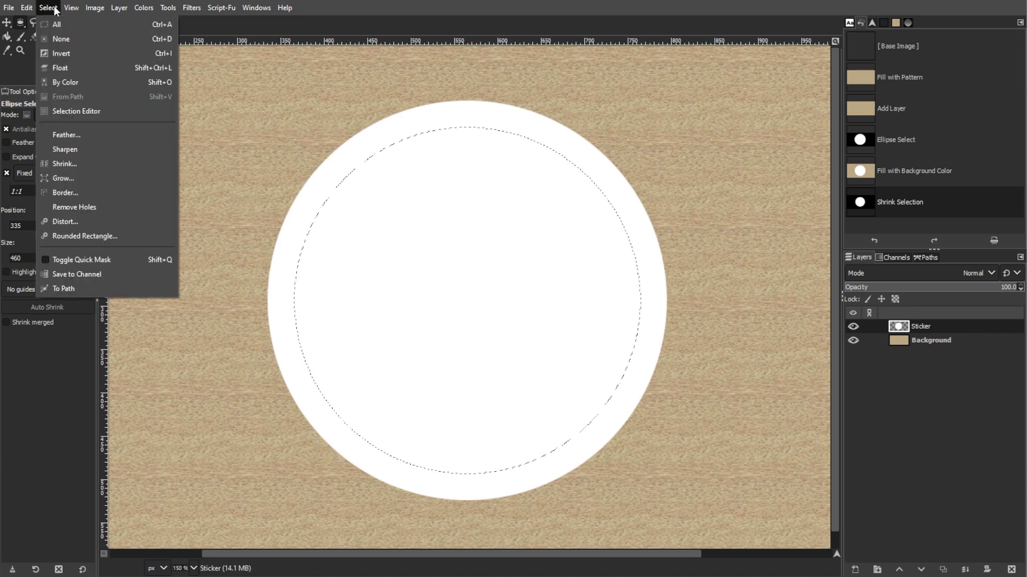
click(75, 192)
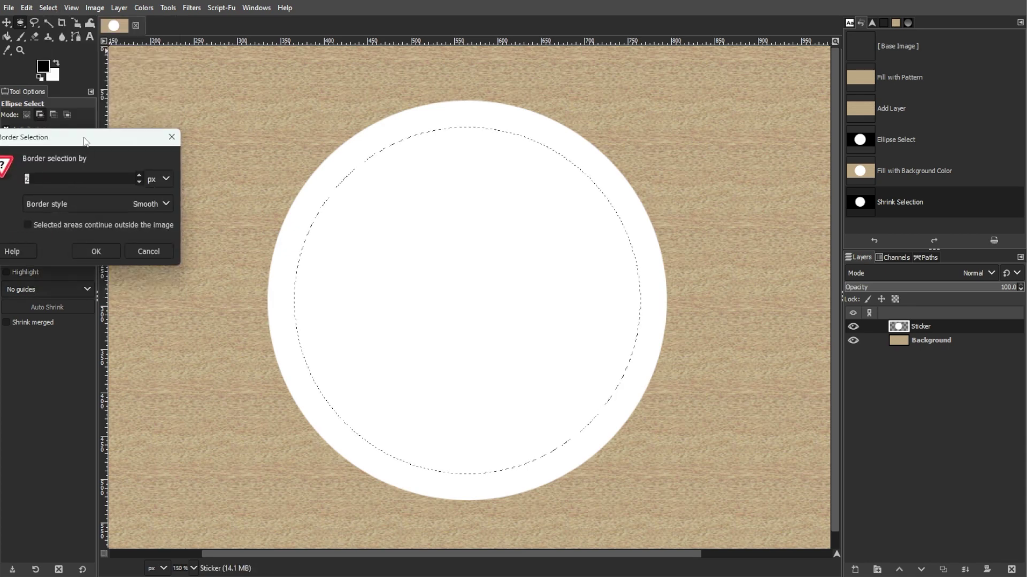
drag(88, 148, 339, 153)
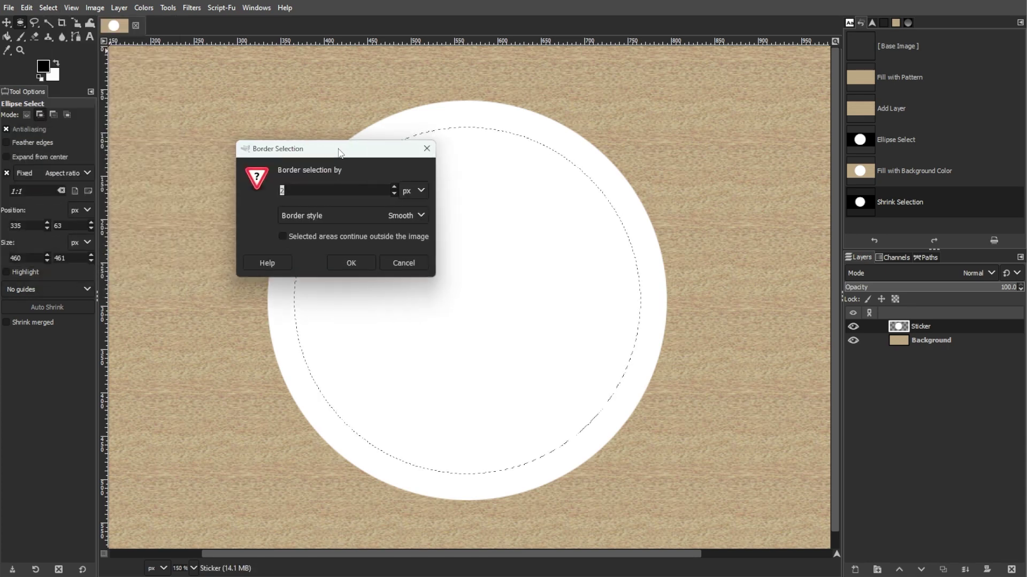
text(8)
key(Return)
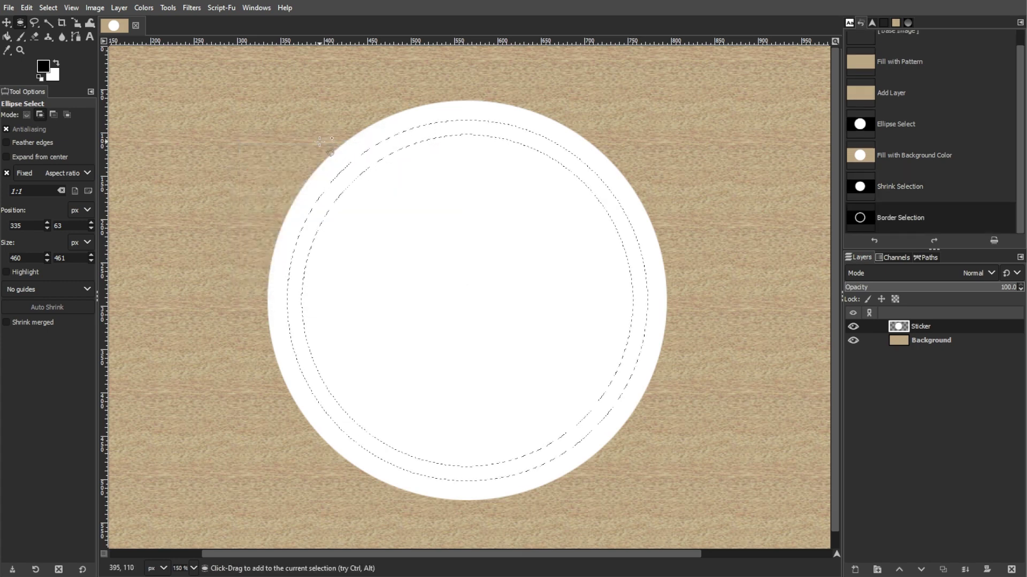
Step: Fill the 8 px ring with black, then draw a 384 px circular selection inside it
click(28, 8)
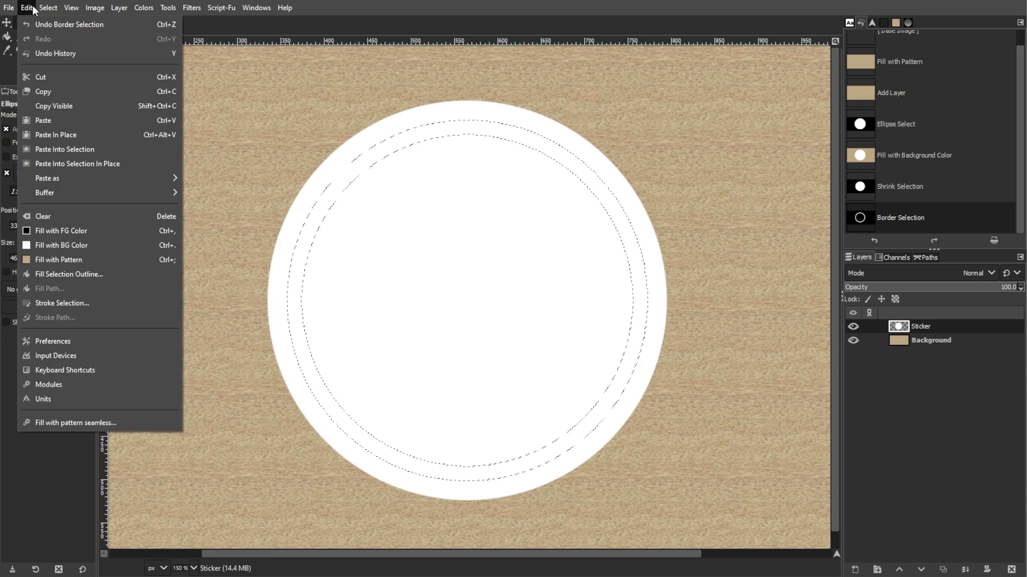
click(92, 233)
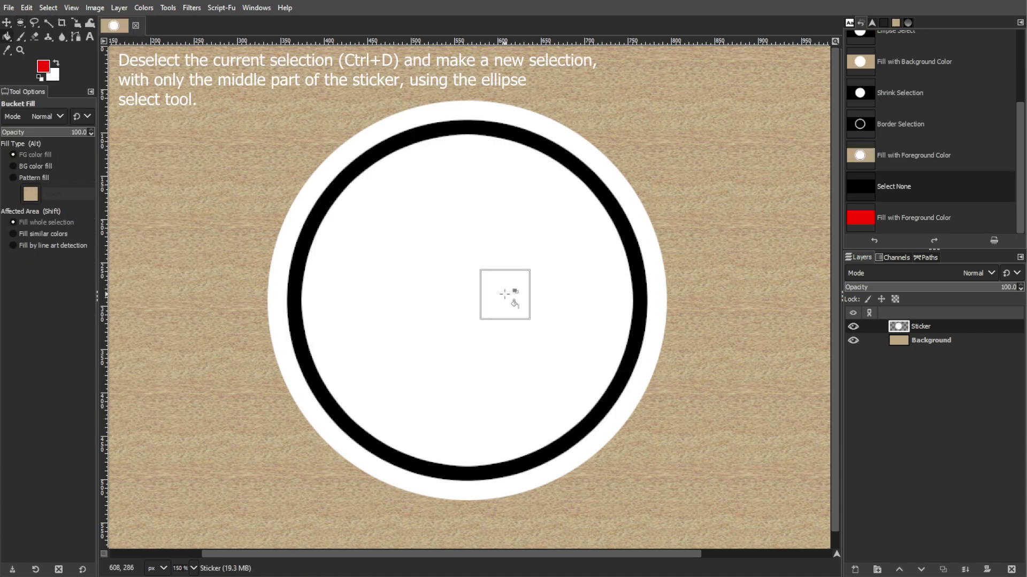
key(e)
drag(344, 131, 665, 470)
mouse_move(603, 397)
mouse_down()
mouse_move(565, 394)
mouse_move(590, 400)
mouse_up()
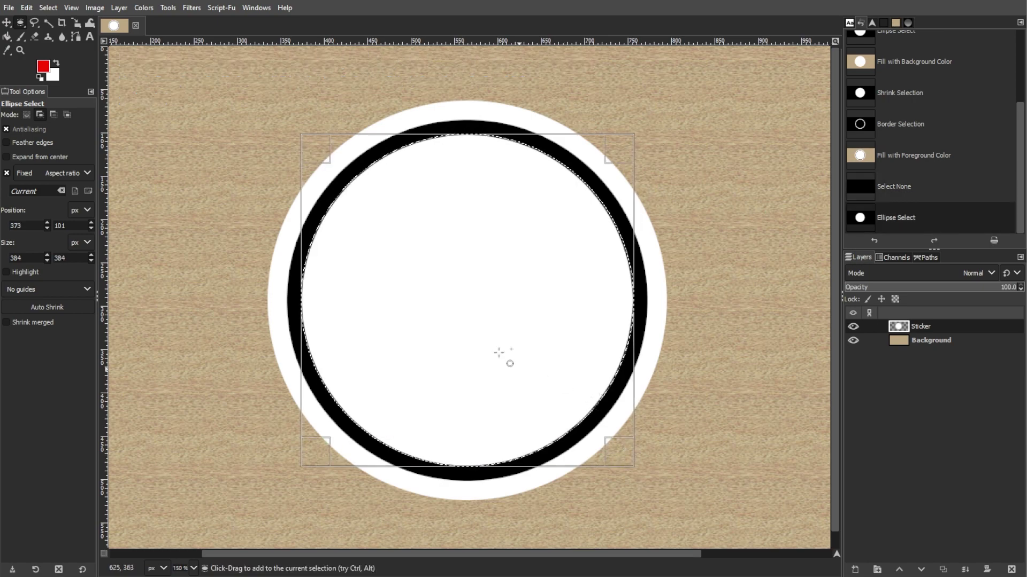
Step: Bucket-fill the inner circle solid red, then clear the selection
click(354, 266)
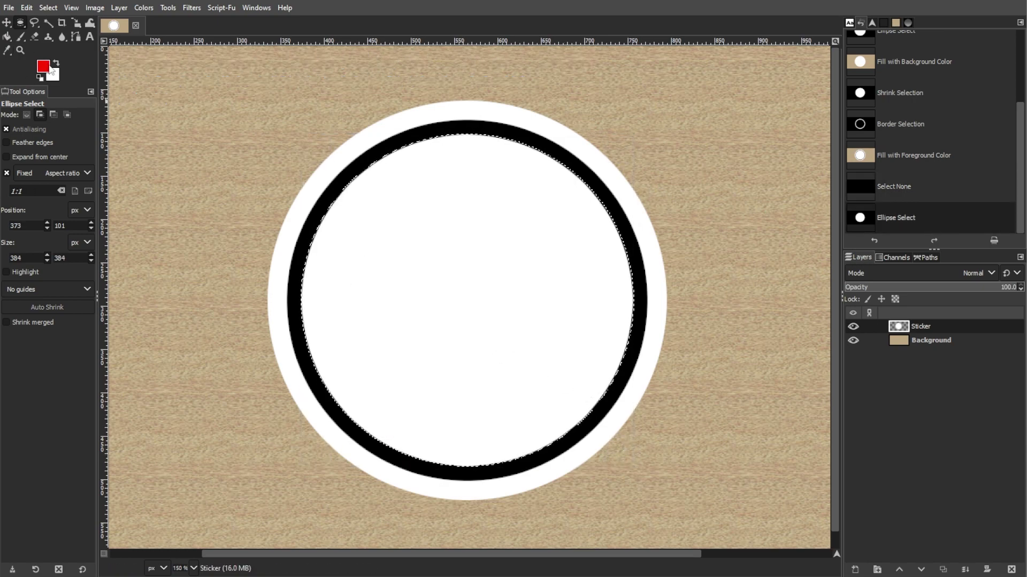
click(10, 36)
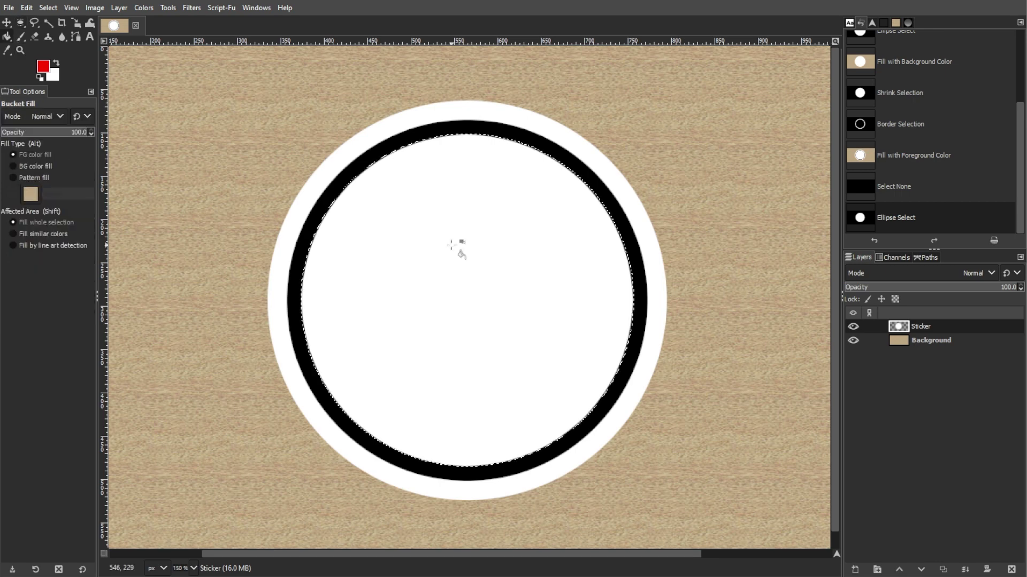
click(452, 245)
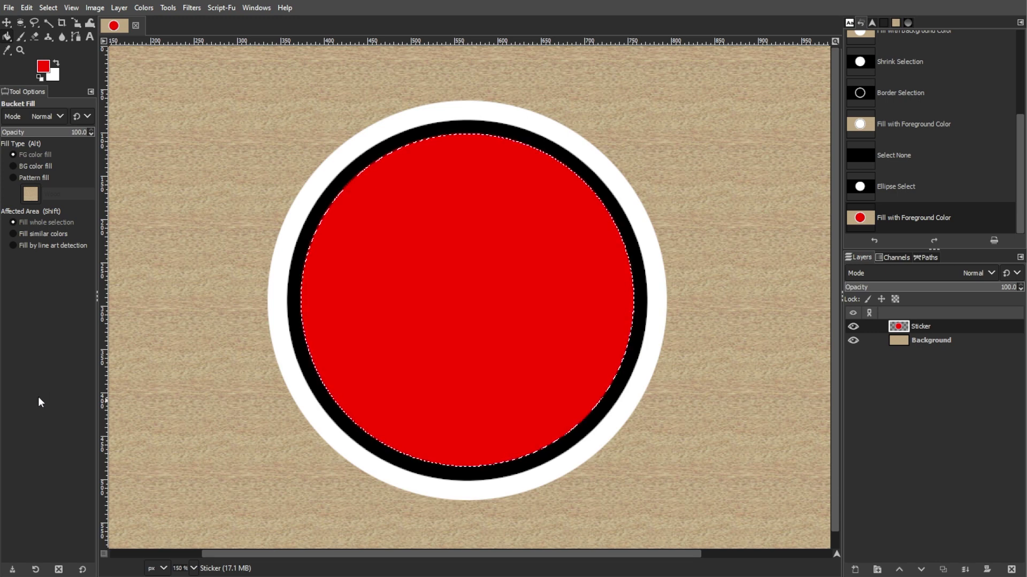
key(ctrl+shift+a)
Step: Type 'CREATOR' and 'CANVAS' on two lines in black text on the red circle
click(89, 37)
click(366, 256)
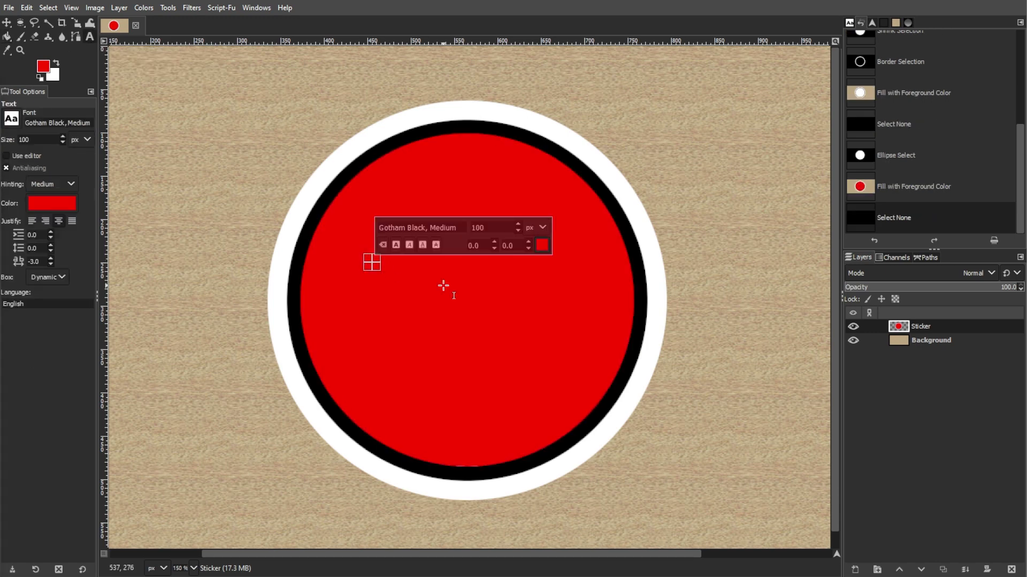
click(542, 245)
key(Escape)
text(CREATOR)
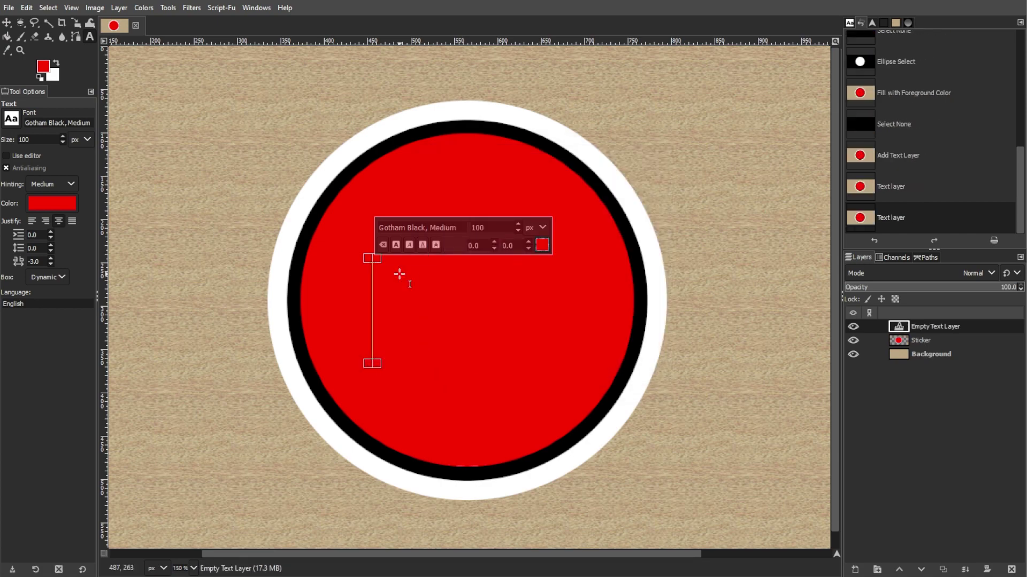
key(Return)
text(CANVAS)
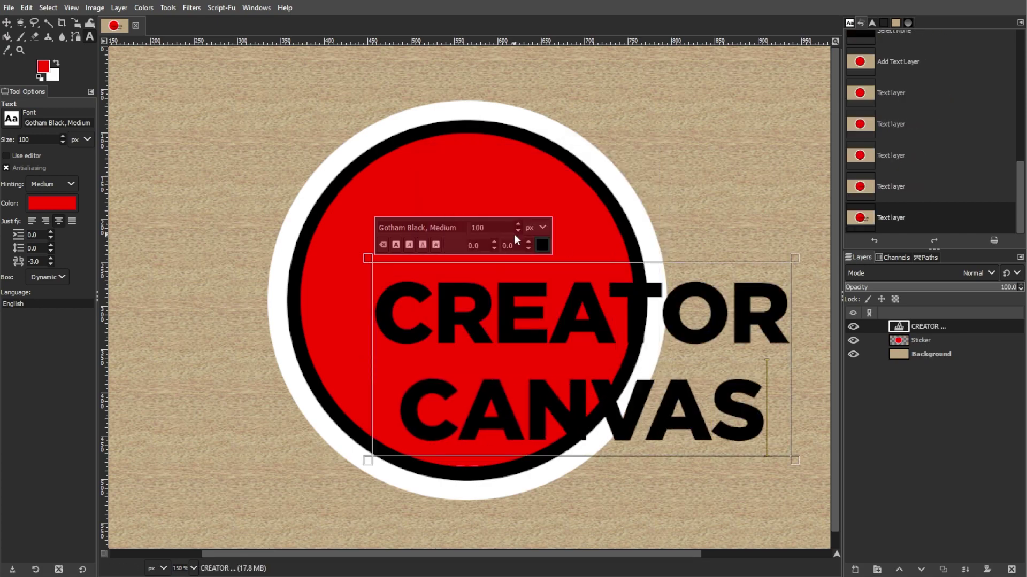
key(ctrl+a)
scroll(53, 247, down, 20)
scroll(518, 233, down, 20)
scroll(519, 233, up, 20)
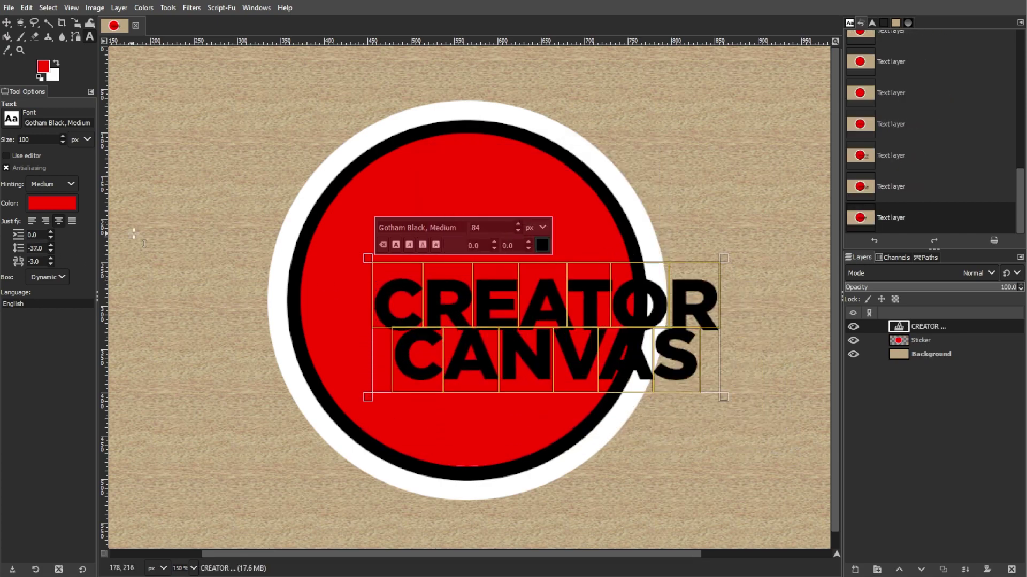
scroll(50, 251, down, 3)
scroll(51, 242, up, 18)
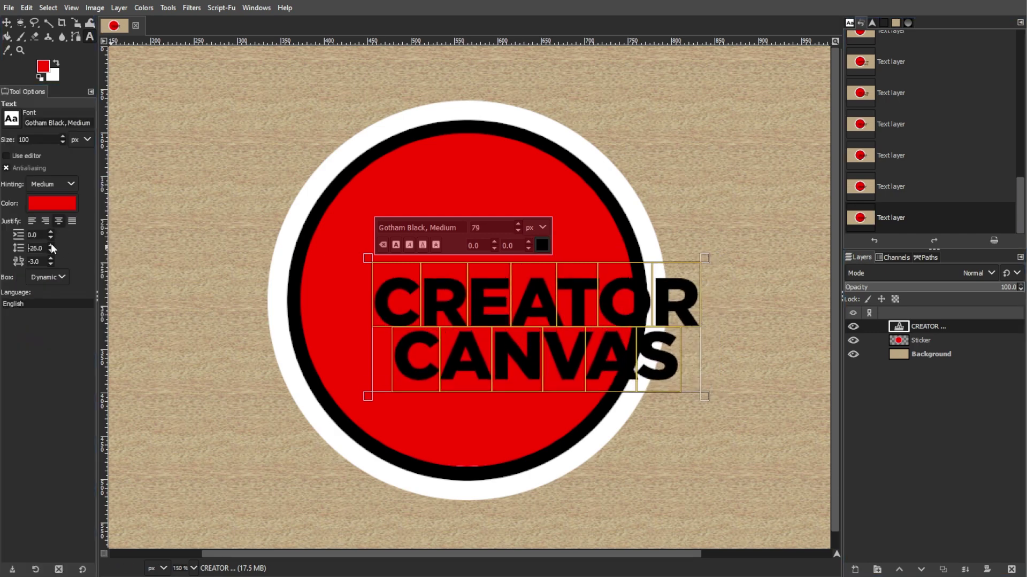
Step: Scale the text layer to 327×130 px and centre it on the red circle
click(7, 23)
drag(575, 315, 507, 293)
click(76, 23)
click(470, 299)
click(794, 131)
key(m)
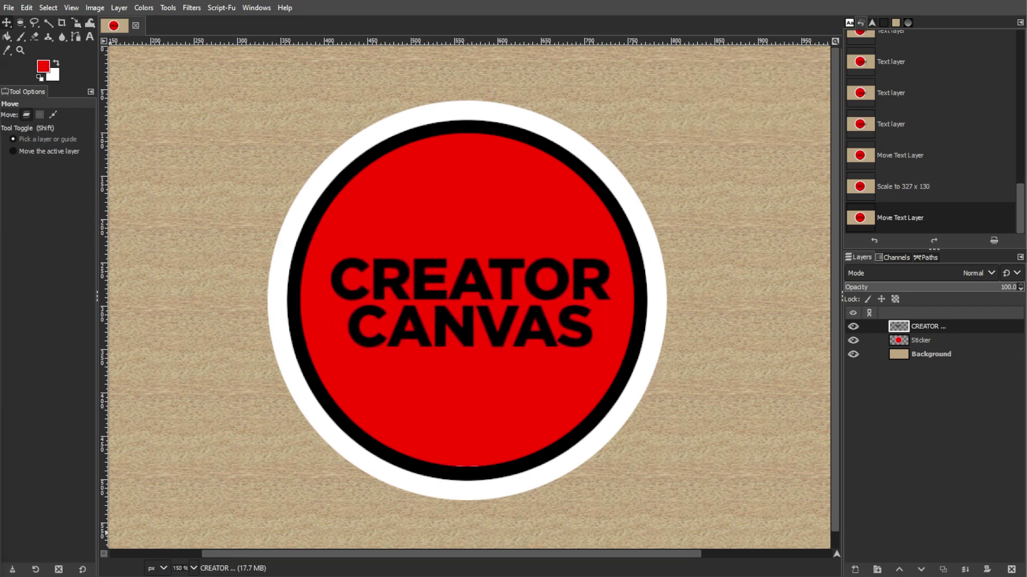
click(82, 35)
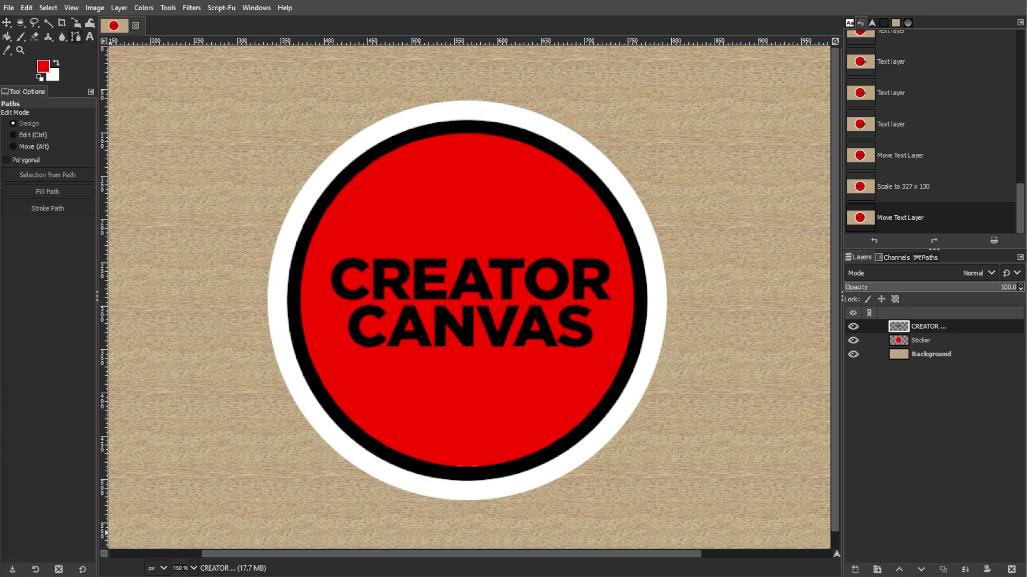
Step: Draw a triangular path over the sticker's lower-right edge and convert it to a selection
click(677, 349)
click(436, 509)
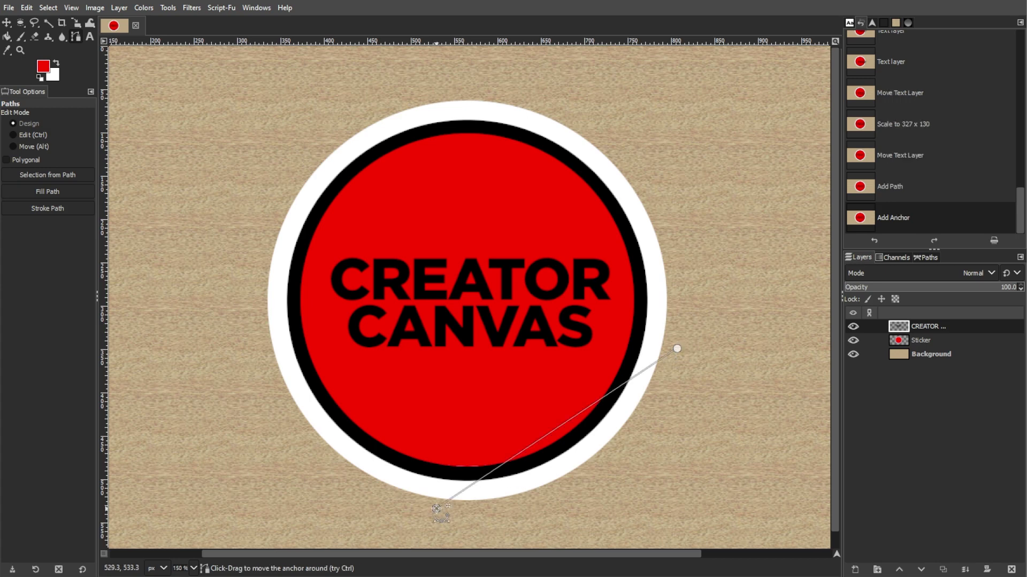
click(651, 512)
click(657, 487)
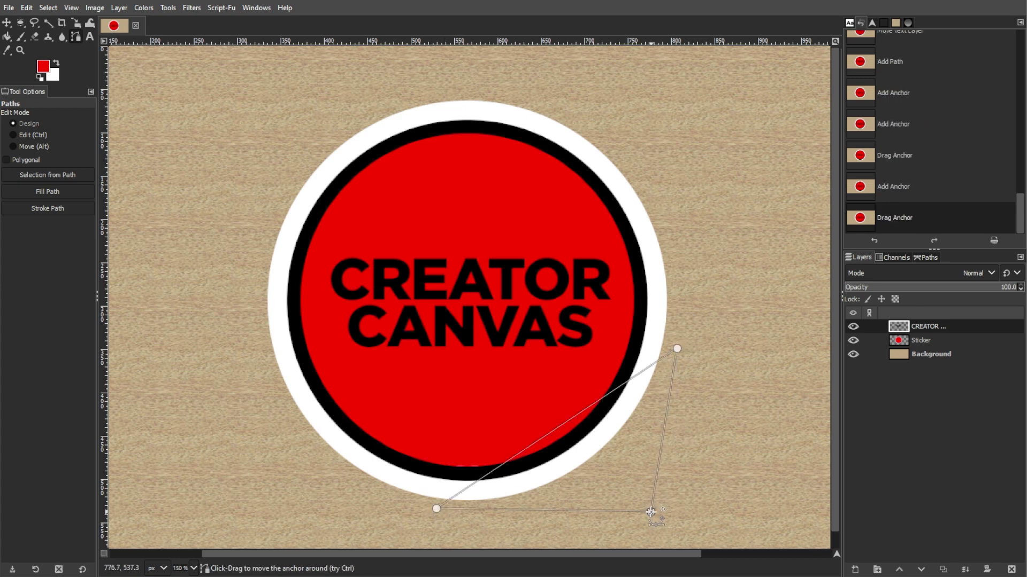
key(Down)
click(47, 8)
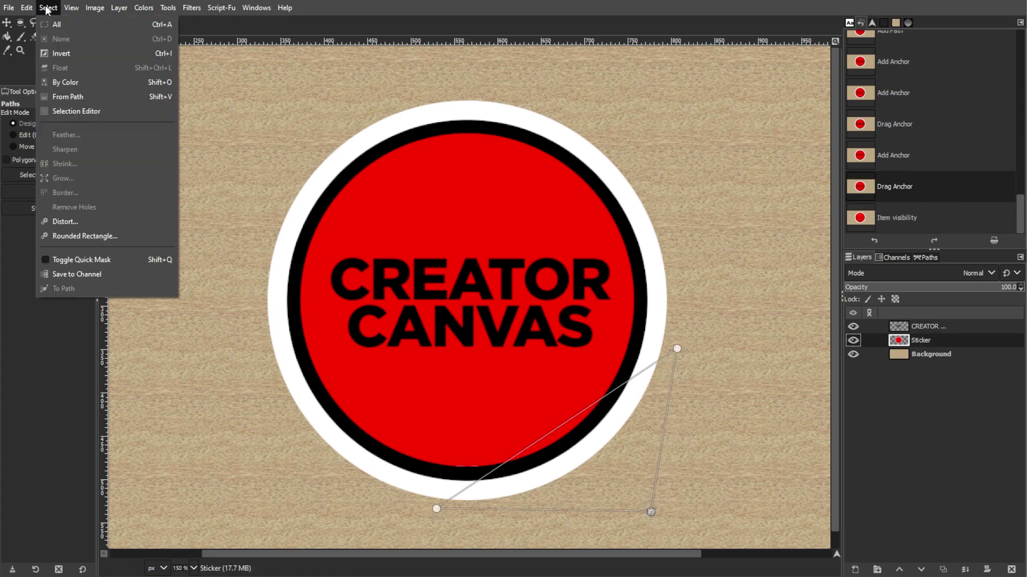
click(60, 94)
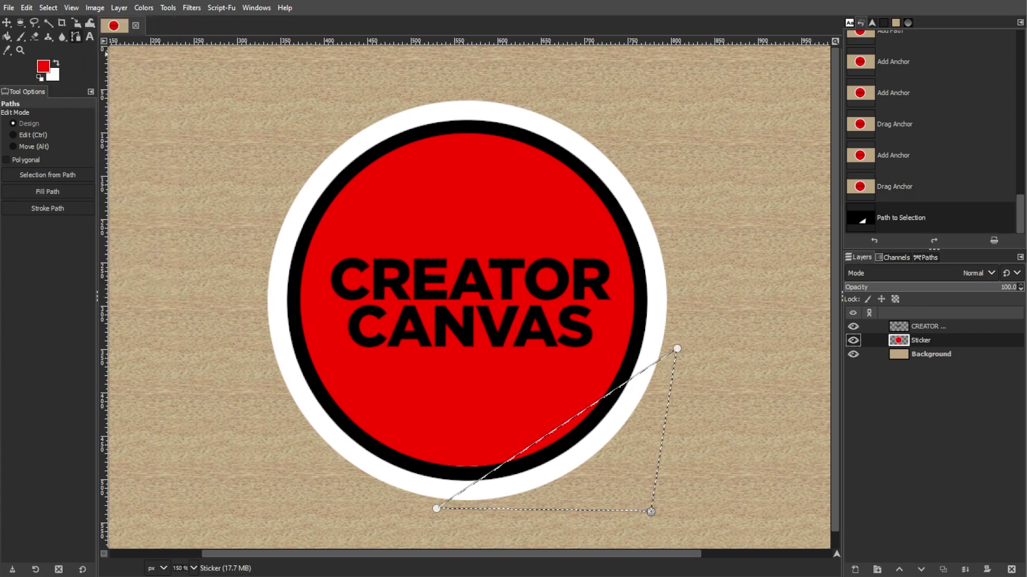
Step: Cut the triangle from the Sticker layer and paste it as a new layer
click(27, 8)
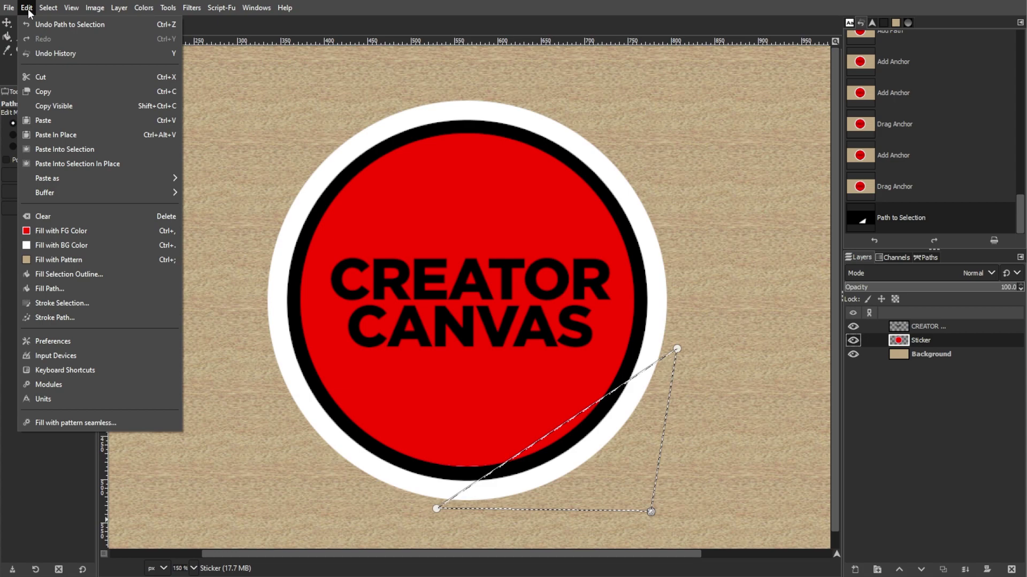
click(53, 77)
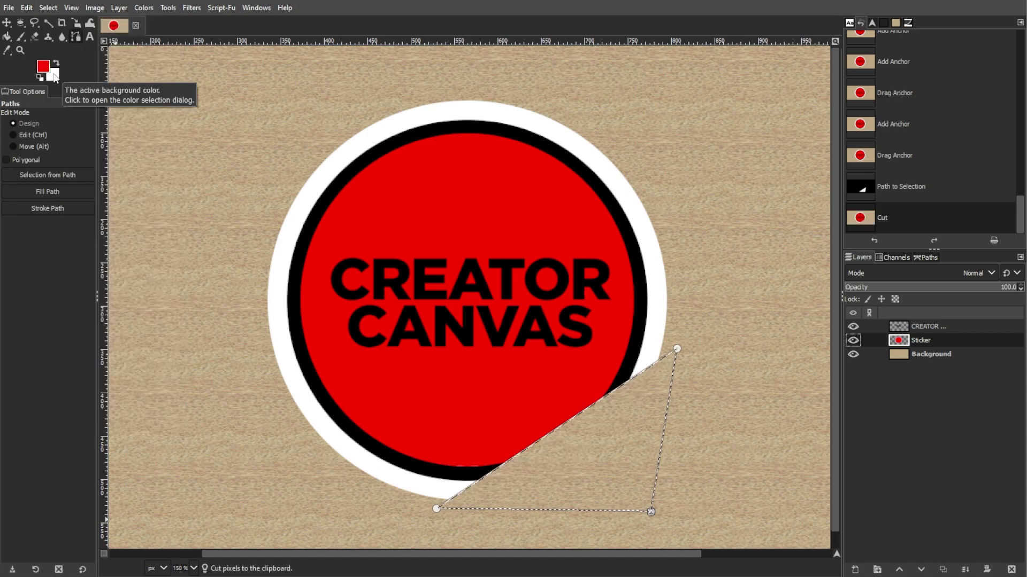
click(26, 8)
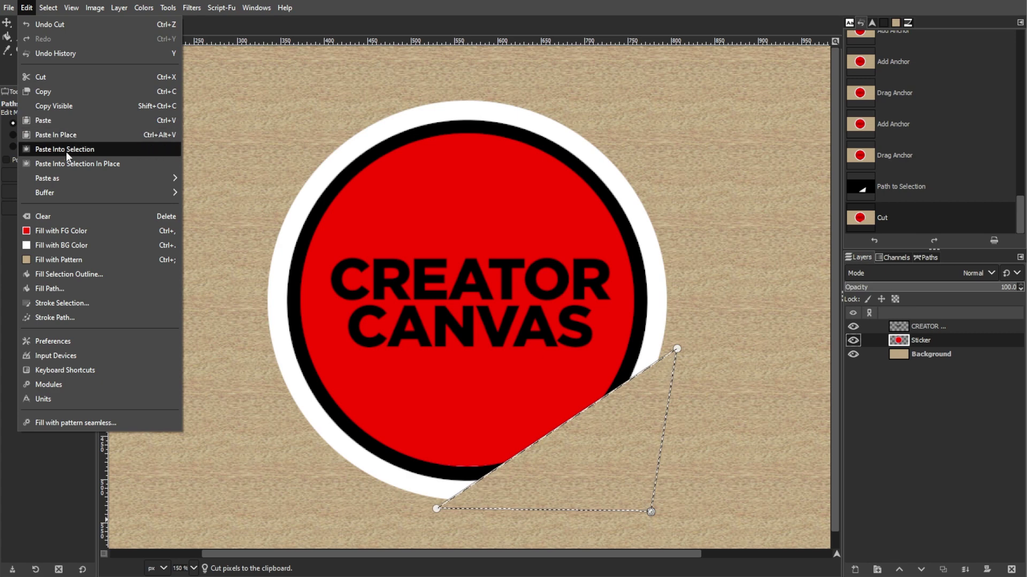
mouse_move(85, 177)
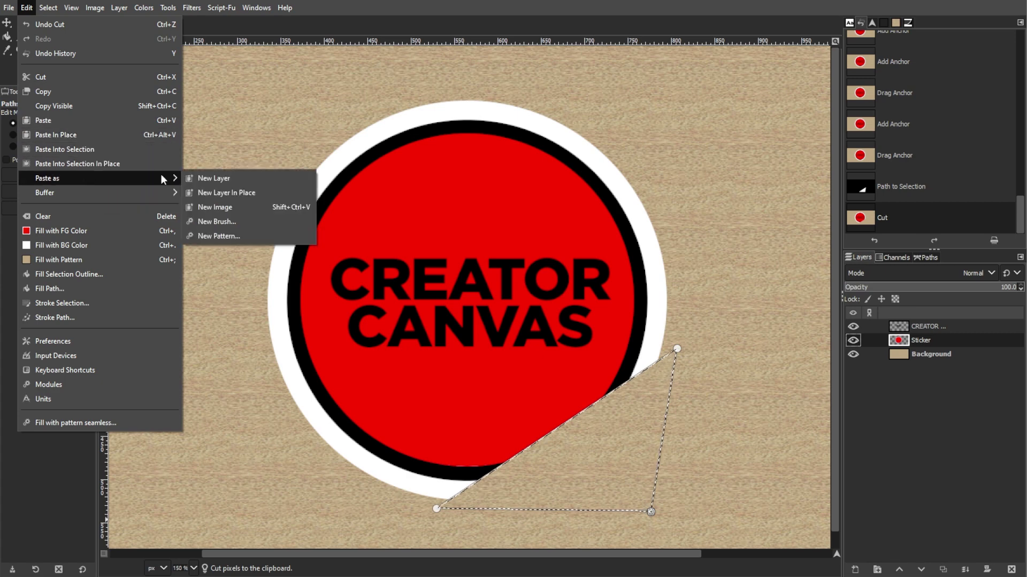
click(205, 179)
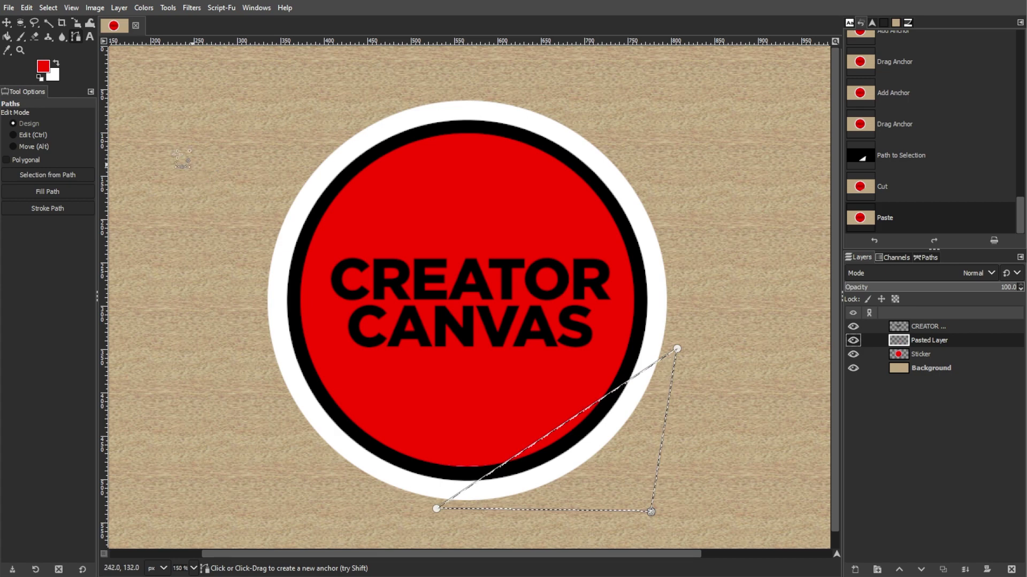
Step: Rotate the pasted corner piece by 180°
right_click(74, 23)
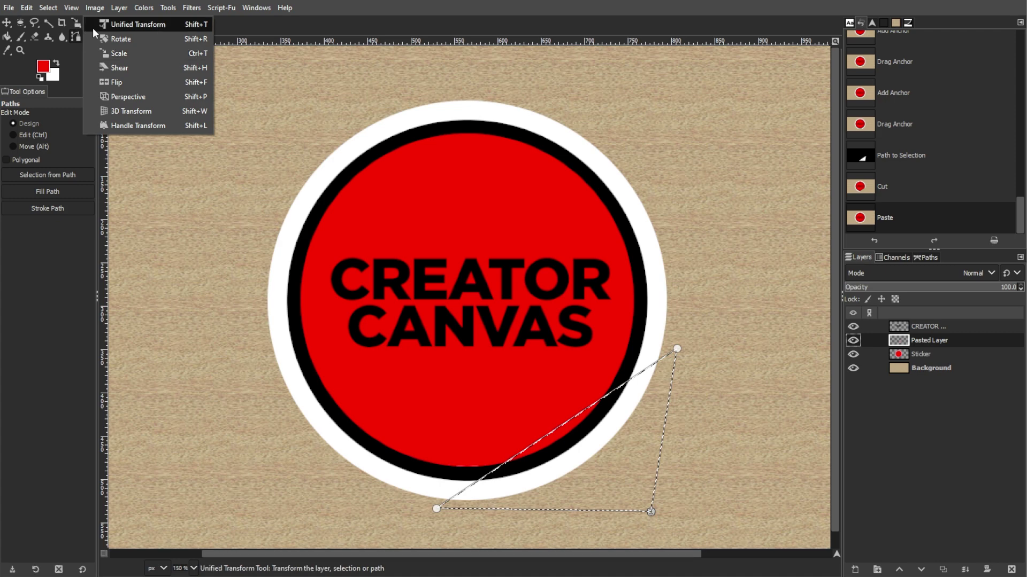
click(136, 41)
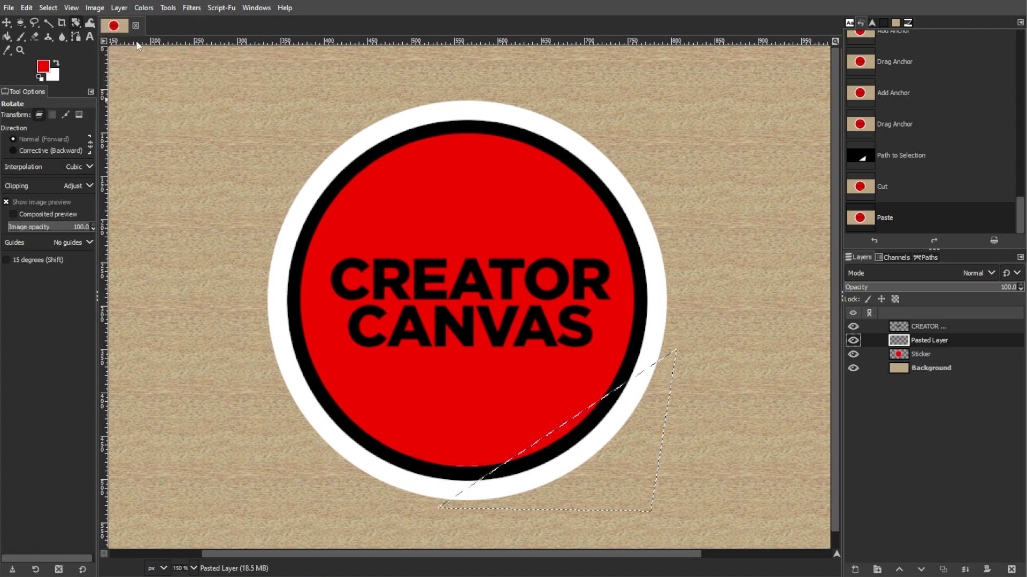
click(578, 439)
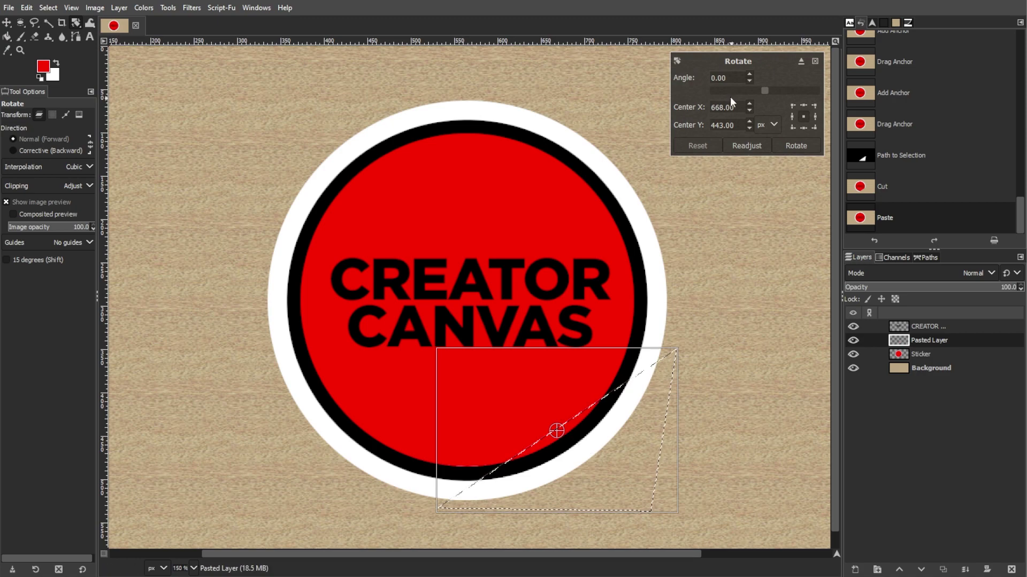
click(676, 77)
text(180)
key(Tab)
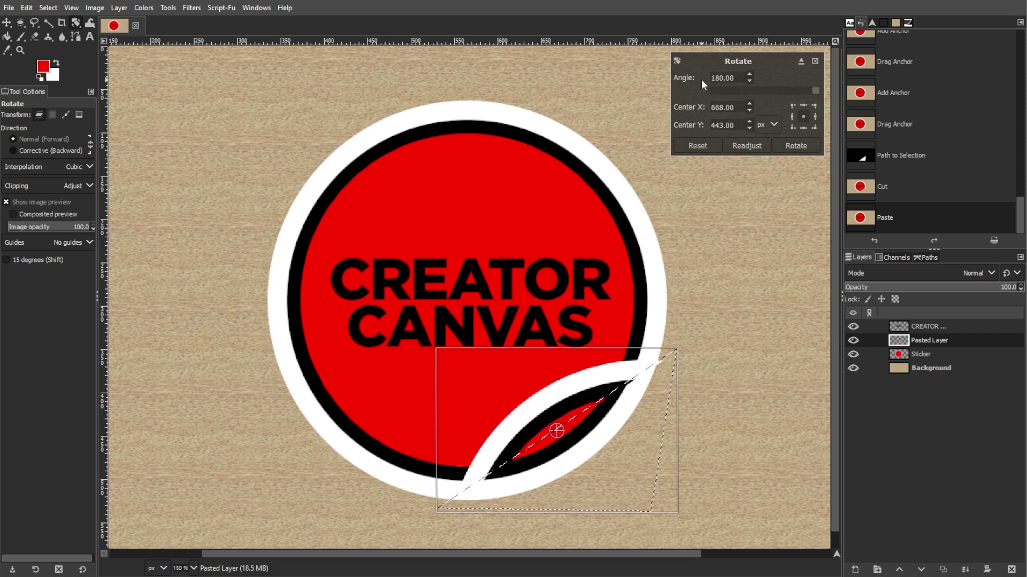
click(795, 145)
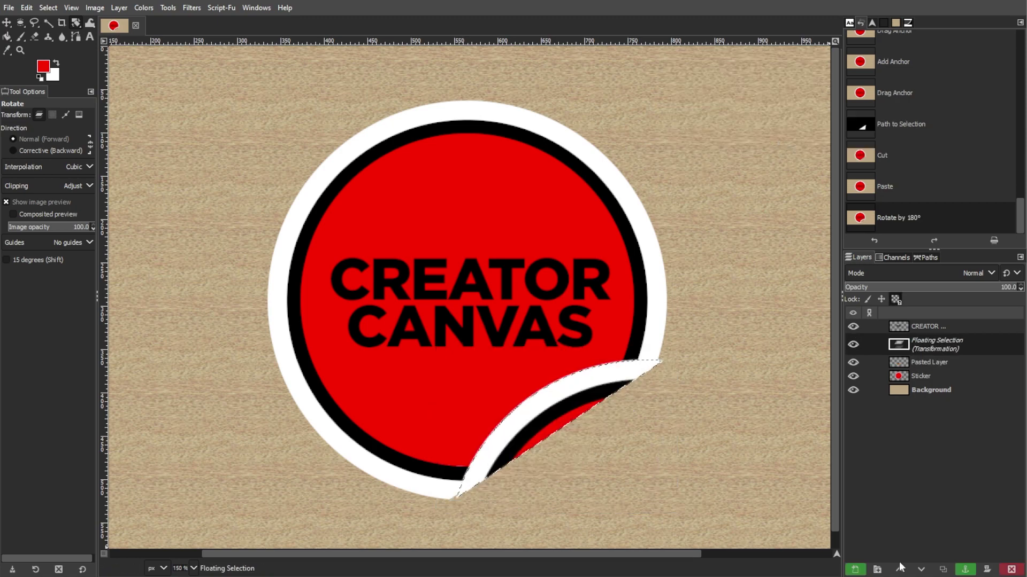
Step: Anchor the rotated piece and nudge it onto the sticker's edge
key(ctrl+h)
key(m)
drag(627, 393, 621, 394)
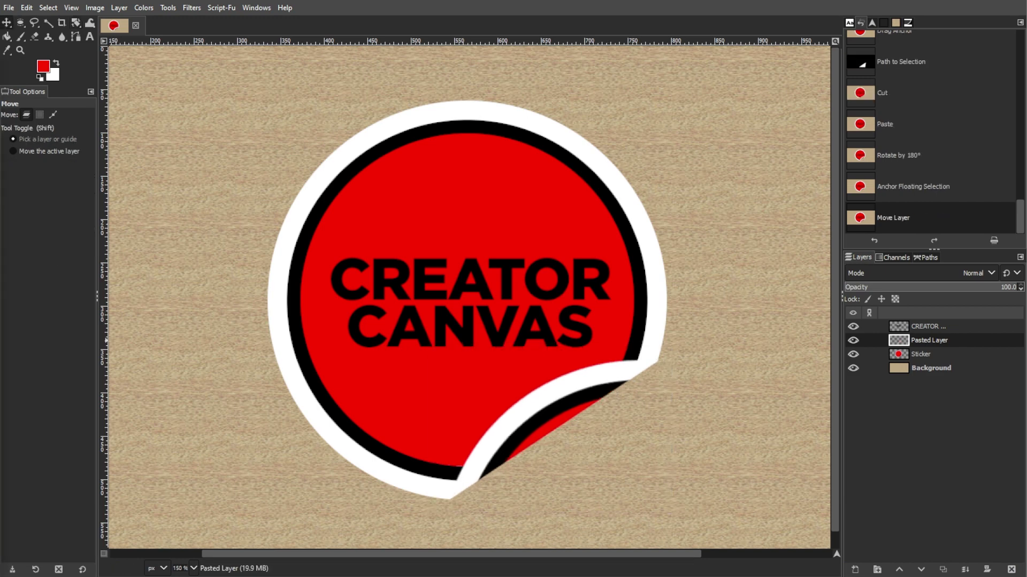
Step: Fill the Pasted Layer flap solid white and nudge it slightly along the peeled edge
click(40, 78)
alt+click(904, 341)
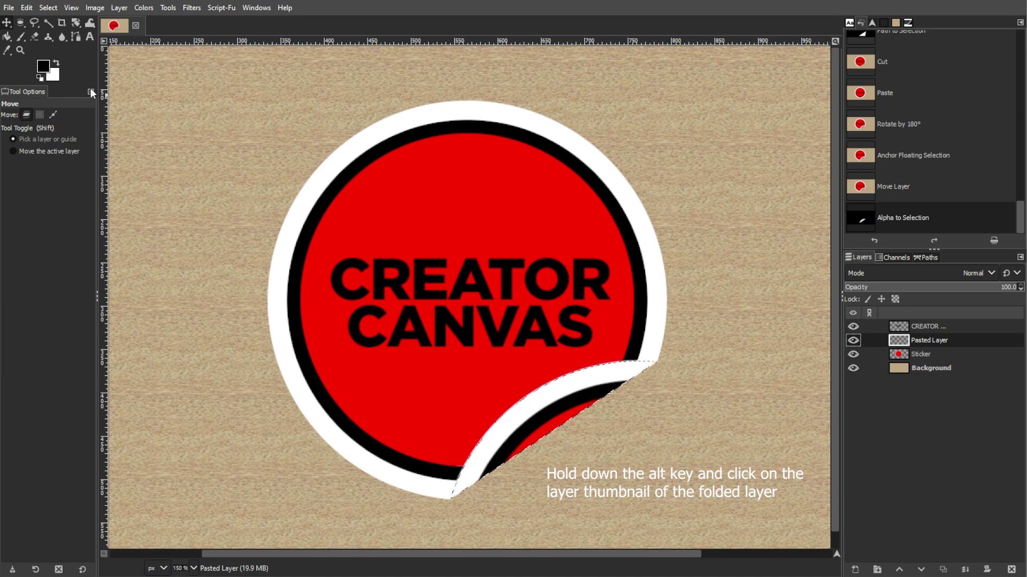
key(shift+b)
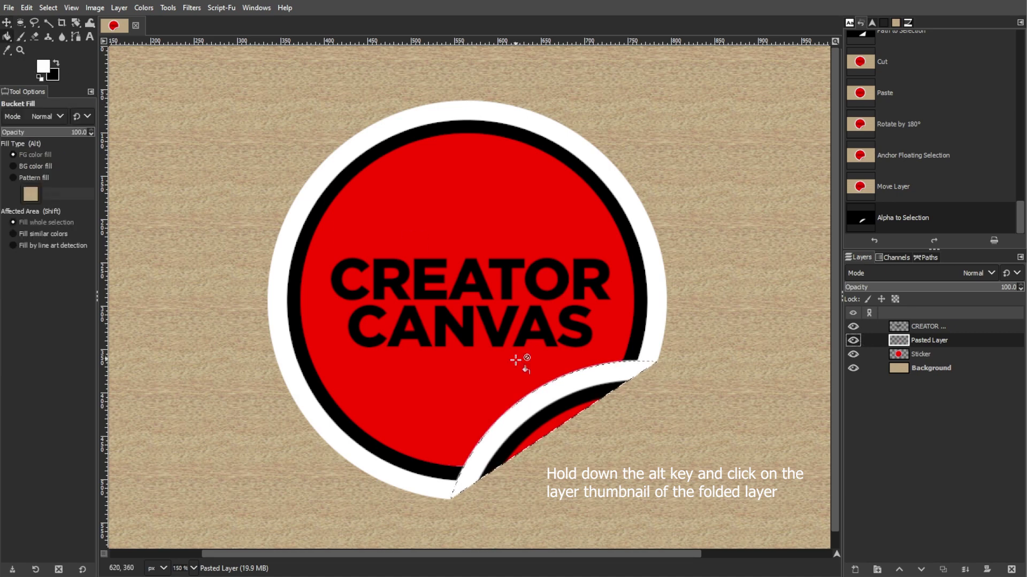
click(556, 411)
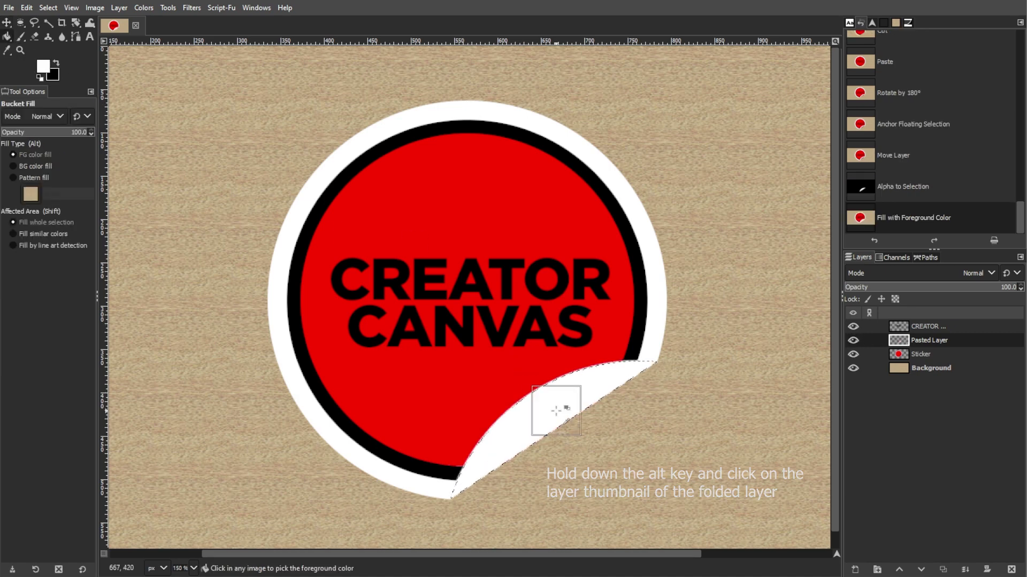
key(ctrl+shift+a)
key(m)
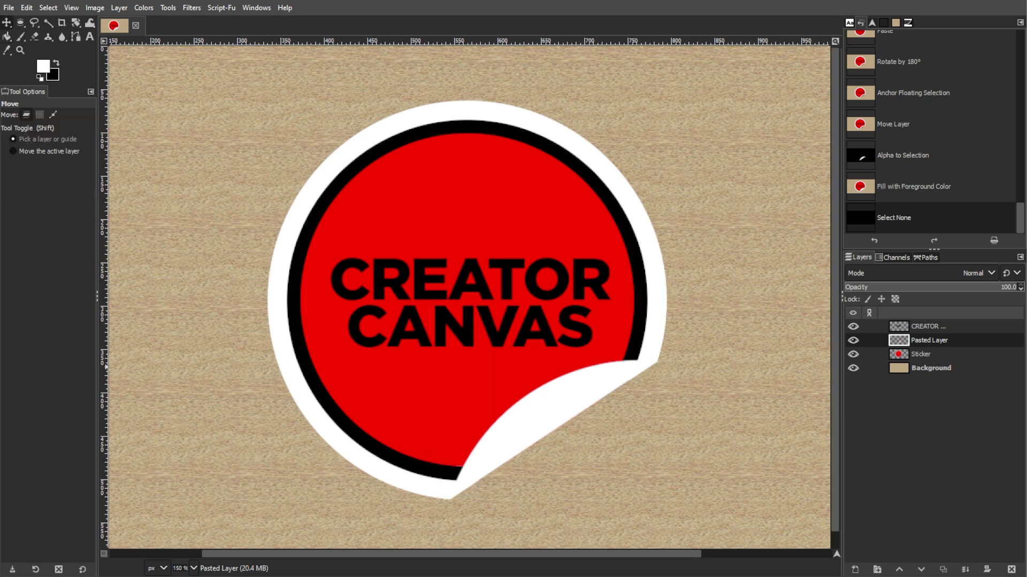
drag(579, 391, 581, 392)
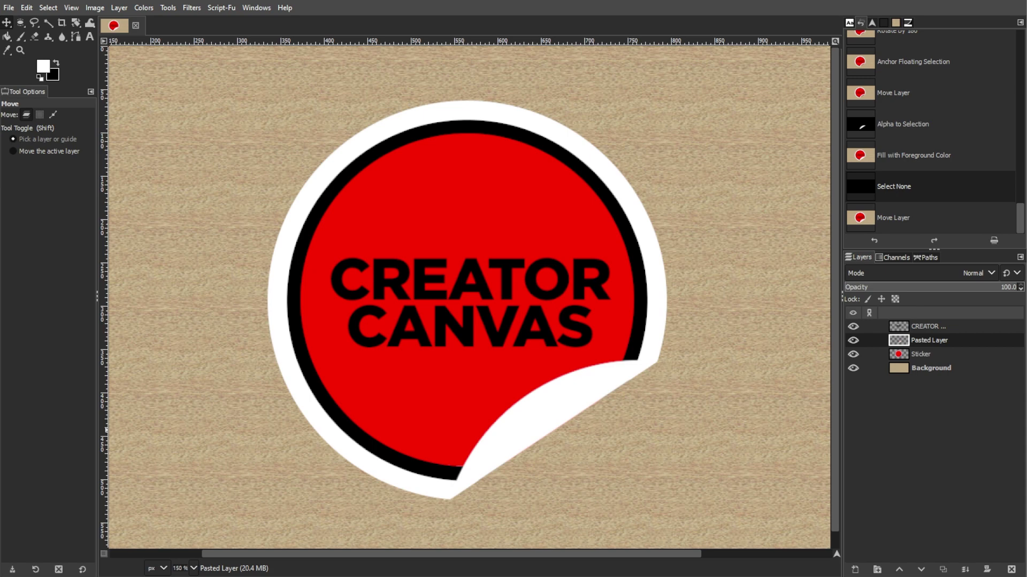
Step: Select the folded flap's shape with Alpha to Selection and add a new layer named SHADOW
click(118, 8)
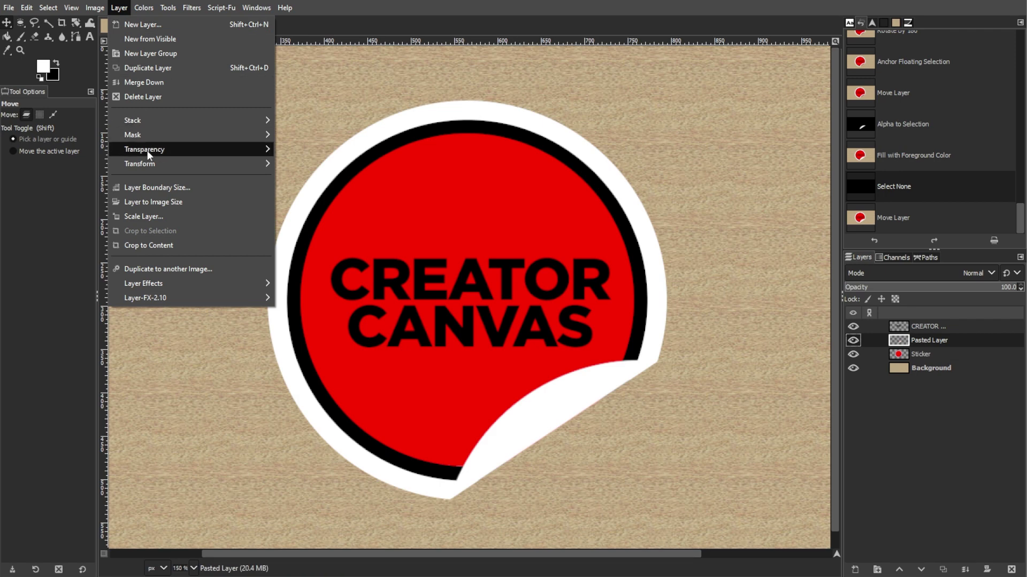
mouse_move(149, 155)
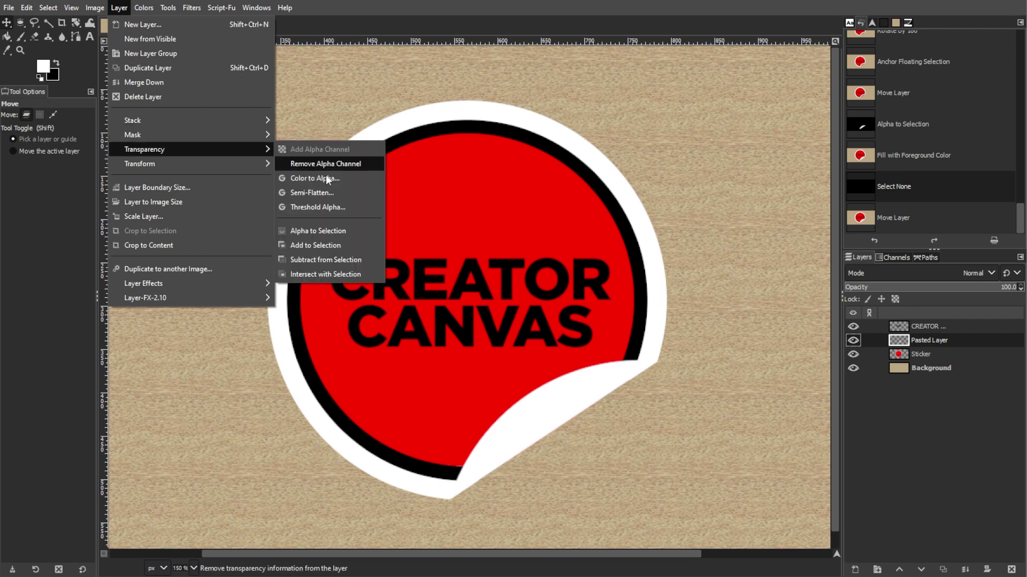
click(330, 231)
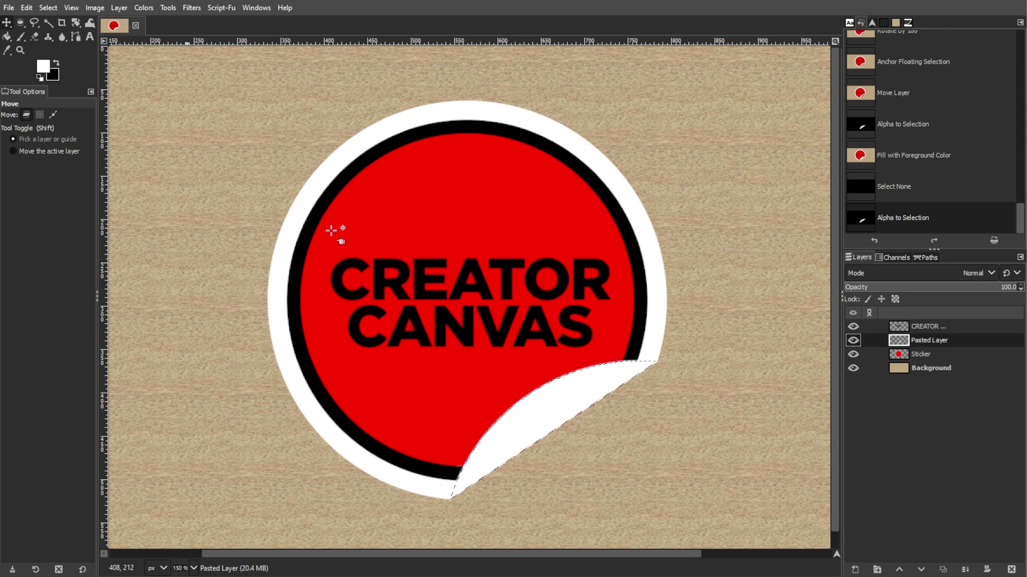
click(855, 570)
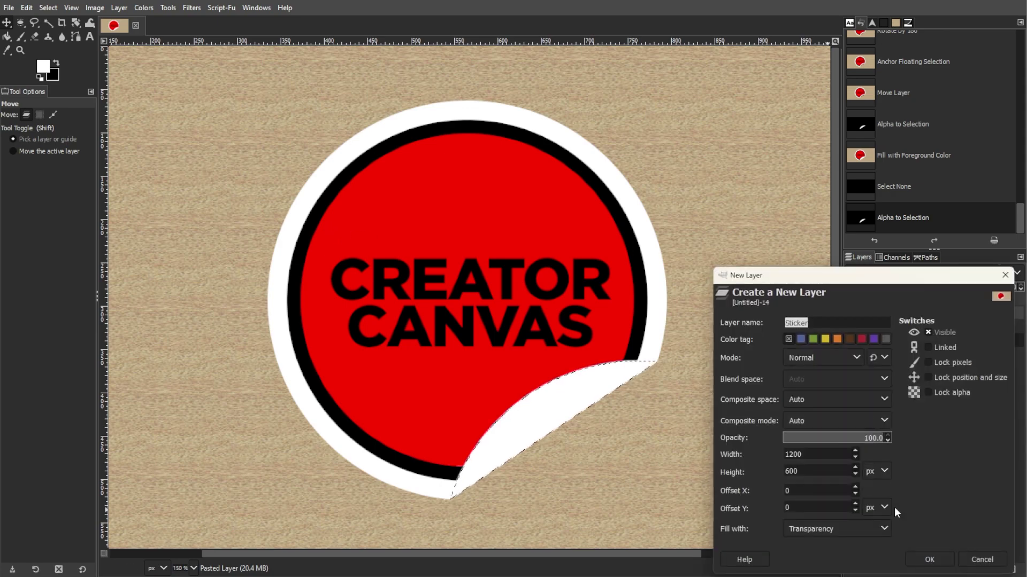
text(SHADOW)
key(Return)
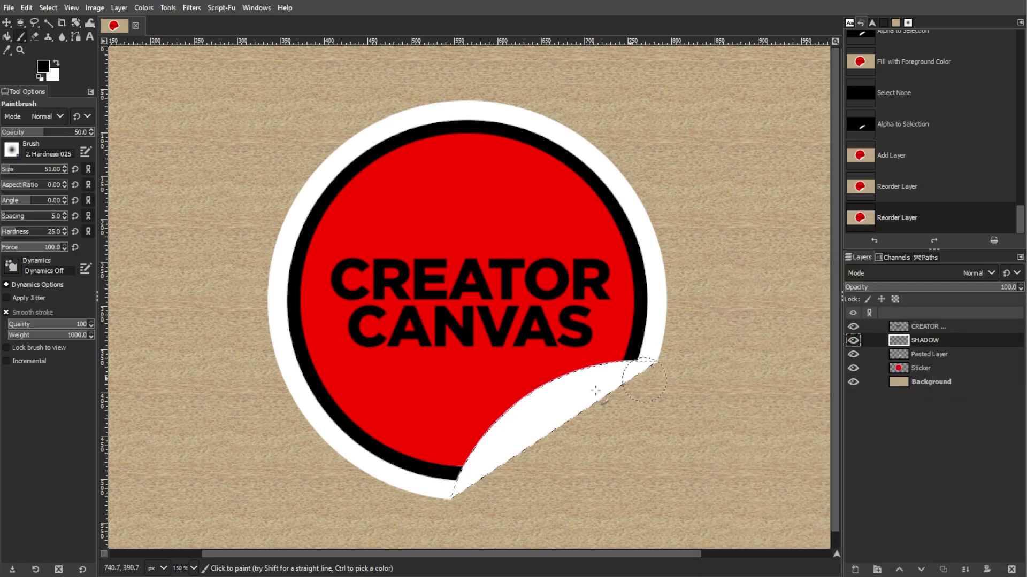
Step: Paint soft black shading along the flap's fold, then lower SHADOW opacity to 72.9
drag(639, 369, 457, 492)
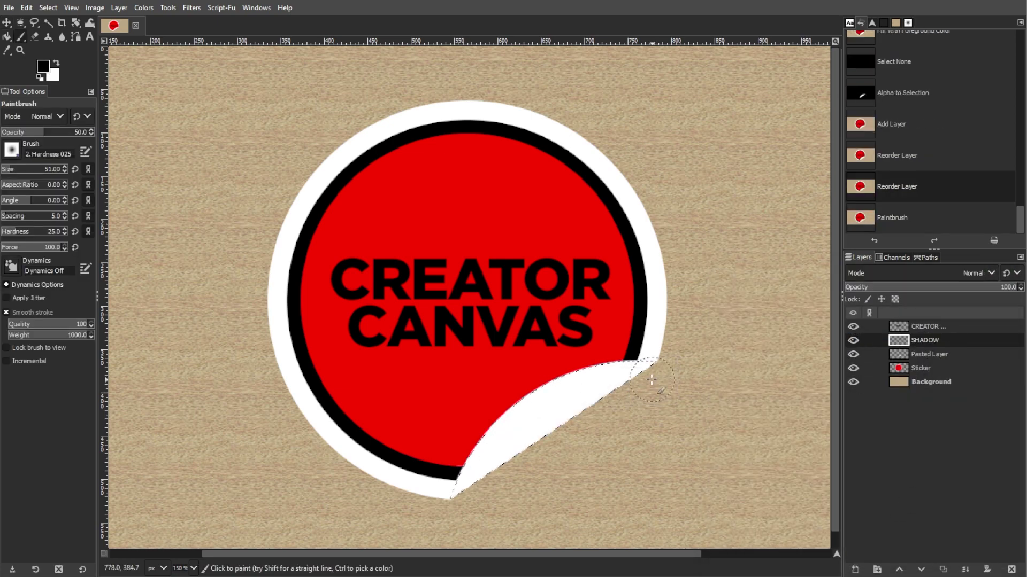
mouse_move(432, 528)
mouse_down()
mouse_move(483, 460)
mouse_move(562, 417)
mouse_up()
drag(535, 427, 641, 369)
drag(465, 487, 588, 396)
drag(561, 412, 652, 369)
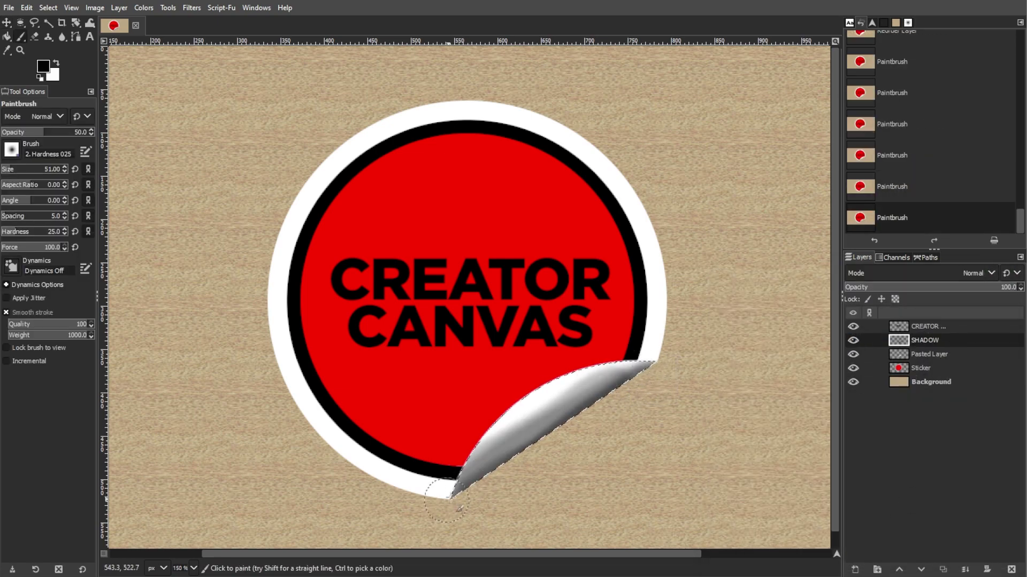
key(ctrl+z)
key(ctrl+z)
key(ctrl+z)
key(ctrl+z)
key(ctrl+z)
key(ctrl+z)
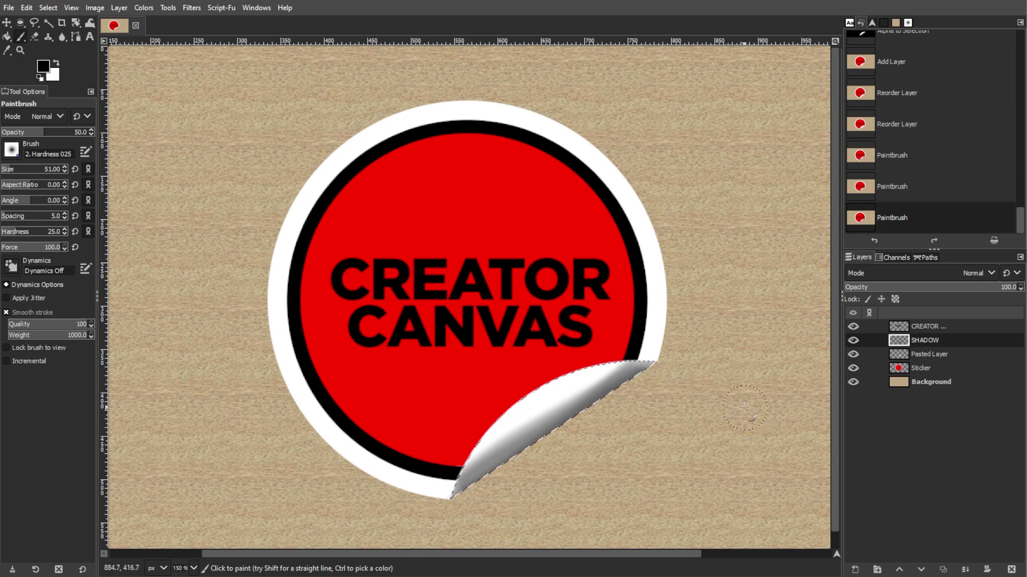
click(6, 23)
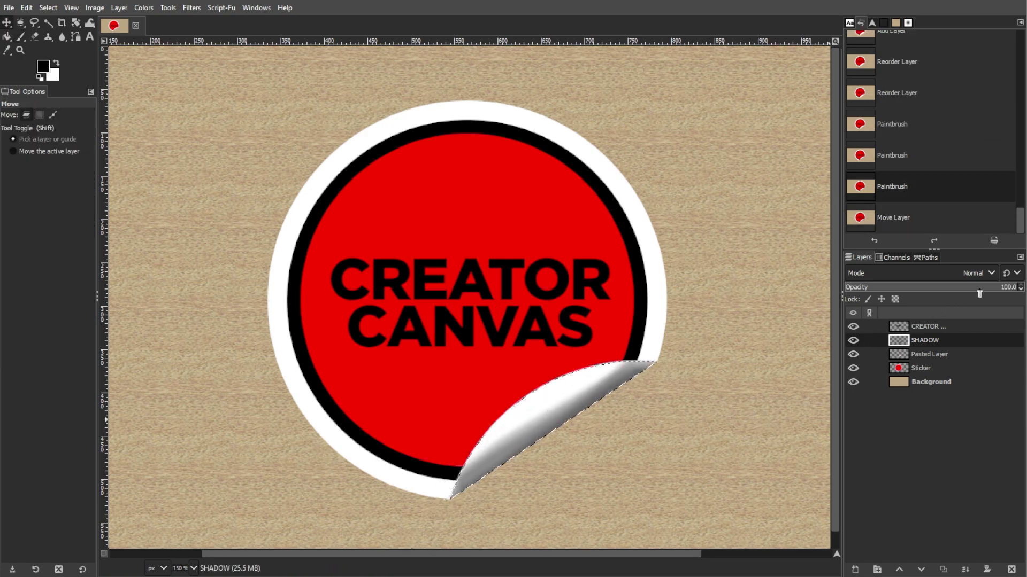
drag(980, 292, 970, 292)
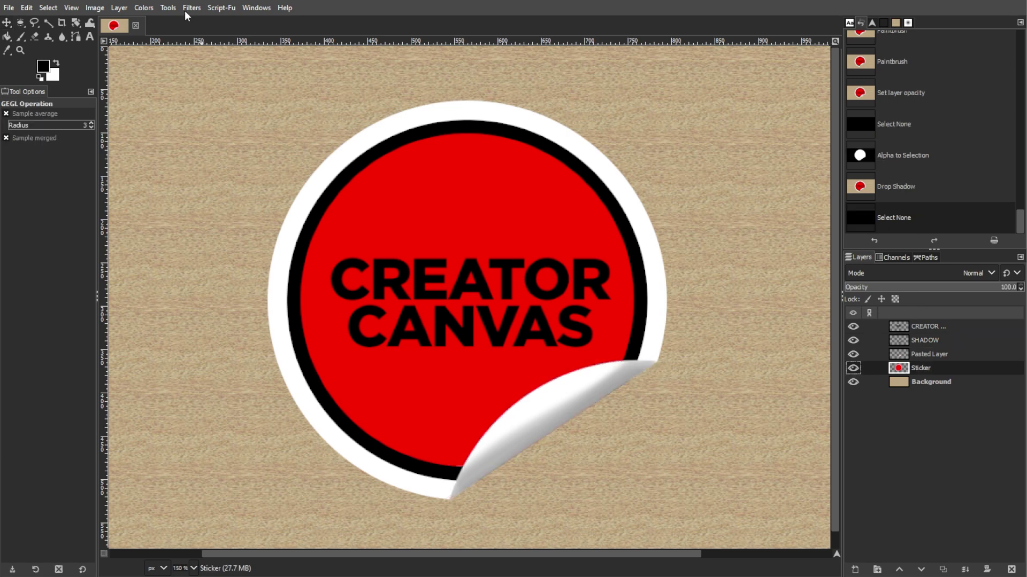
Step: Apply a Drop Shadow to the Sticker layer, offset 20 px at 0.5 opacity, and view the whole image
click(187, 9)
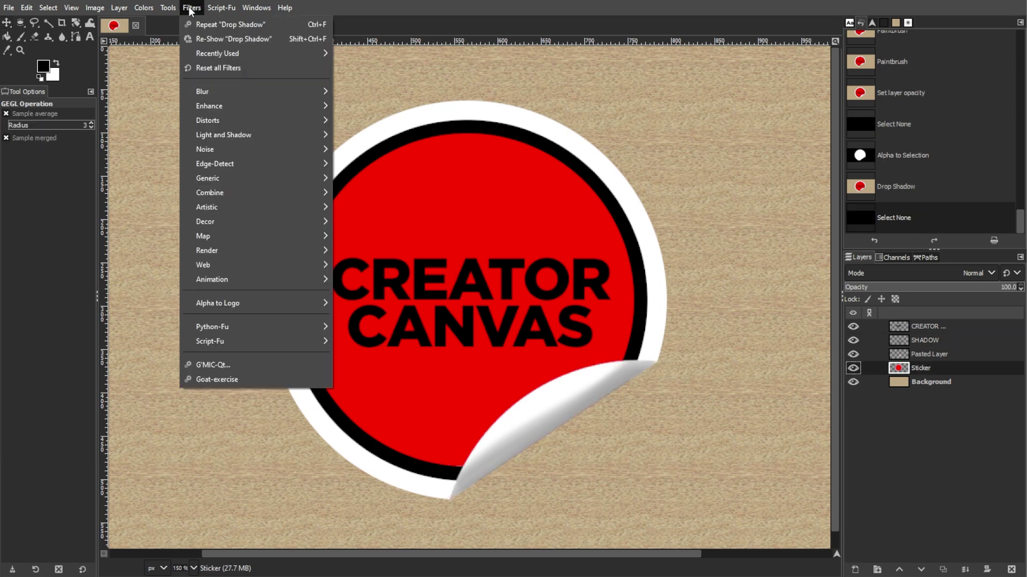
mouse_move(235, 135)
click(384, 235)
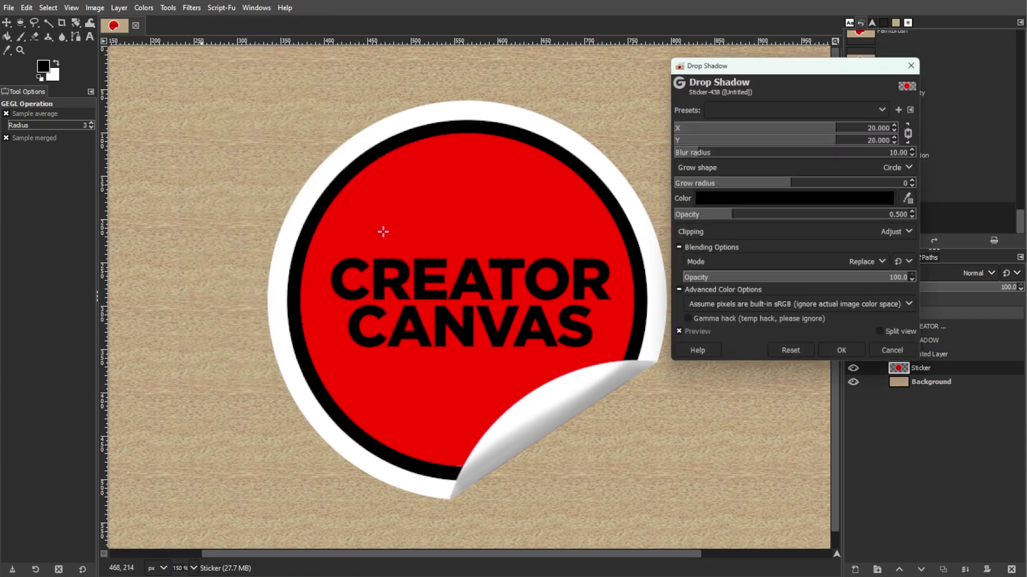
click(844, 358)
key(1)
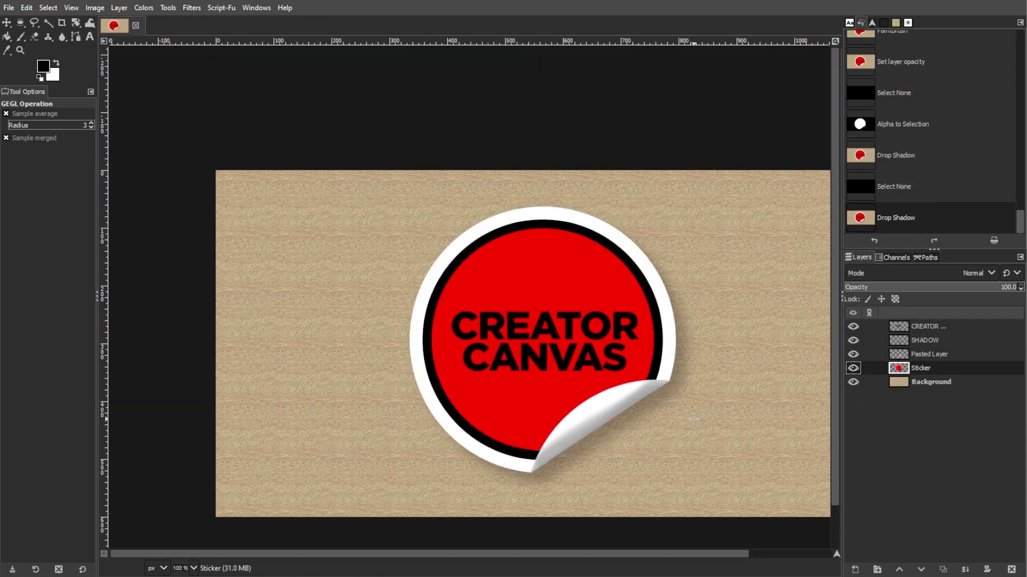
scroll(694, 420, down, 1)
scroll(693, 419, up, 2)
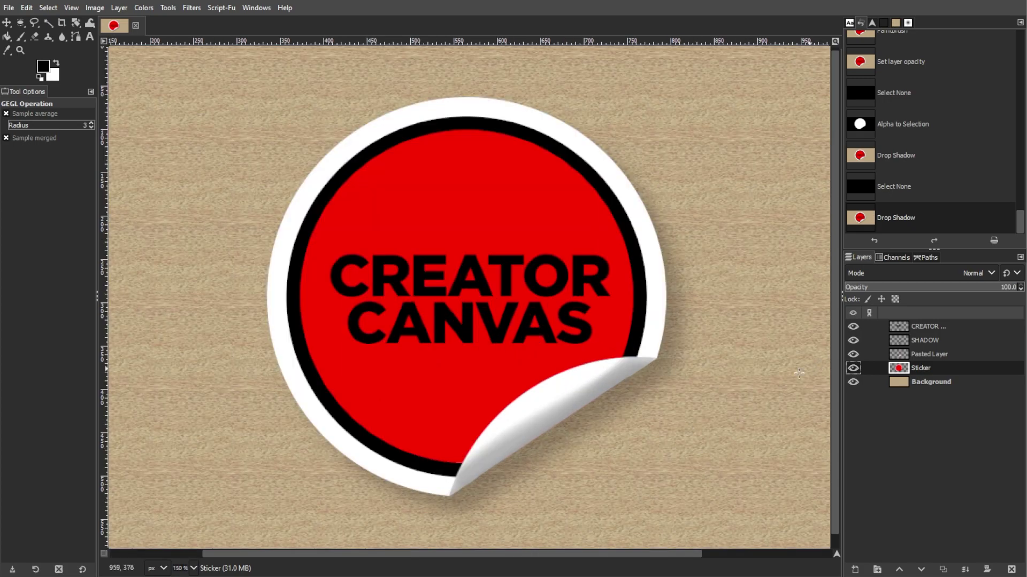
scroll(701, 405, down, 1)
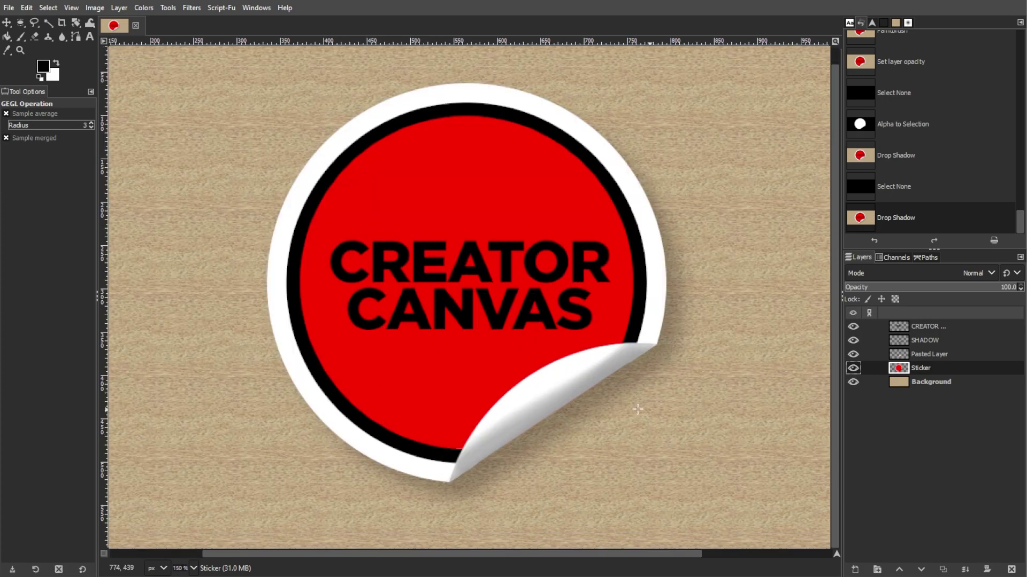